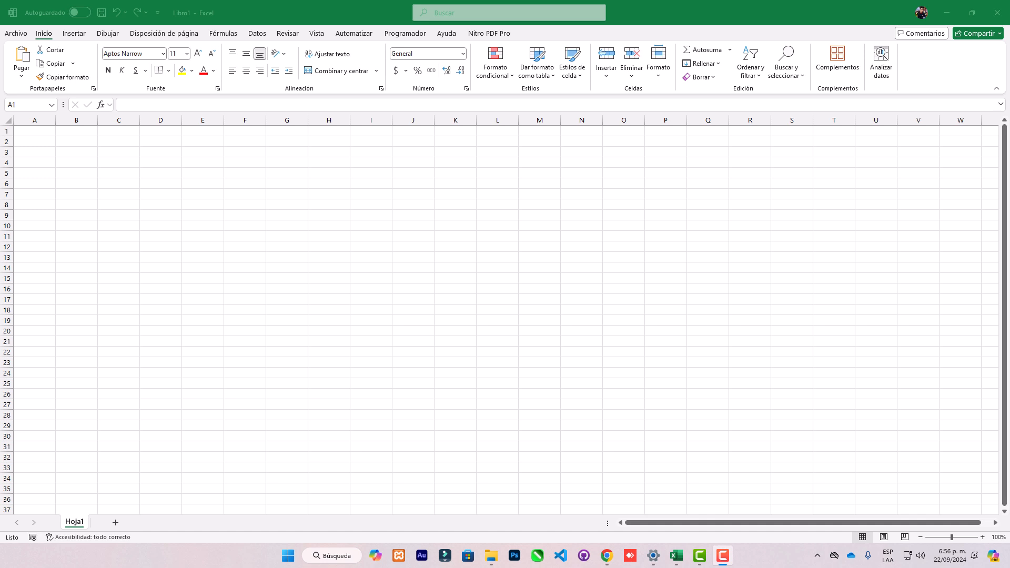
Zoom the blank worksheet in to 160%.
click(208, 195)
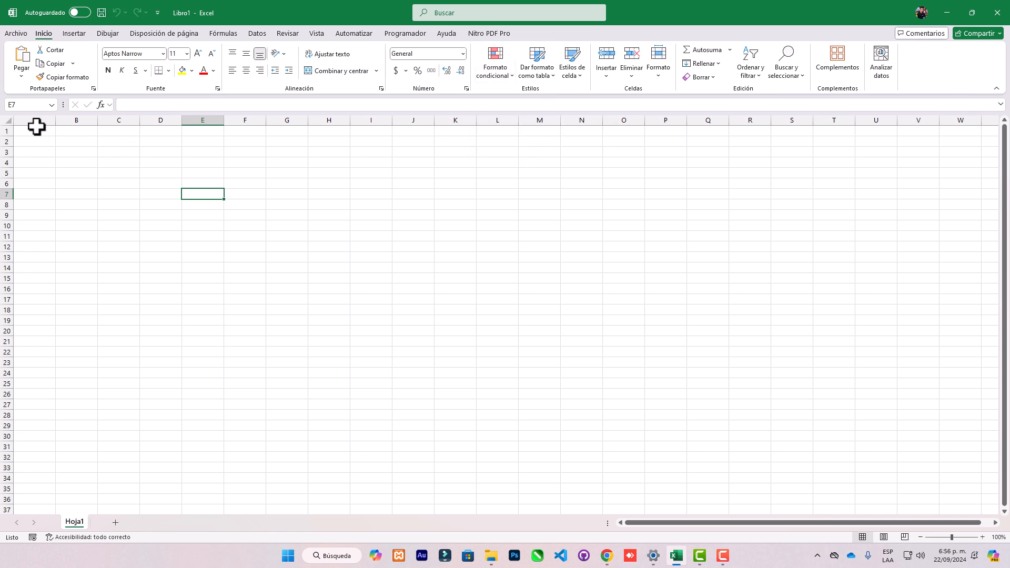
click(983, 537)
click(982, 537)
click(982, 537)
click(982, 537)
click(982, 537)
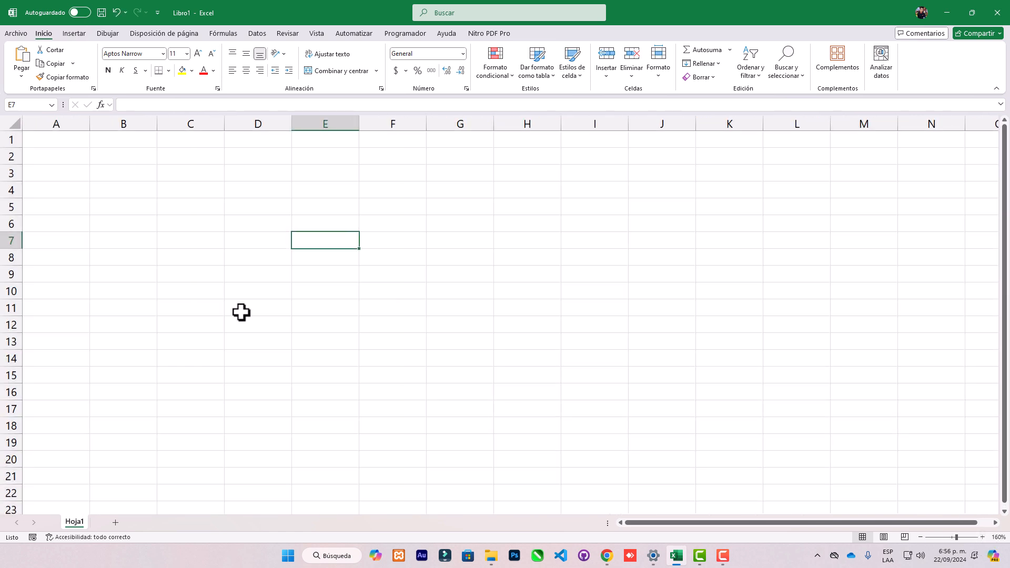
Select column A, row 1, column B and row 2 in turn, finishing with cell B2 selected.
click(66, 124)
click(13, 140)
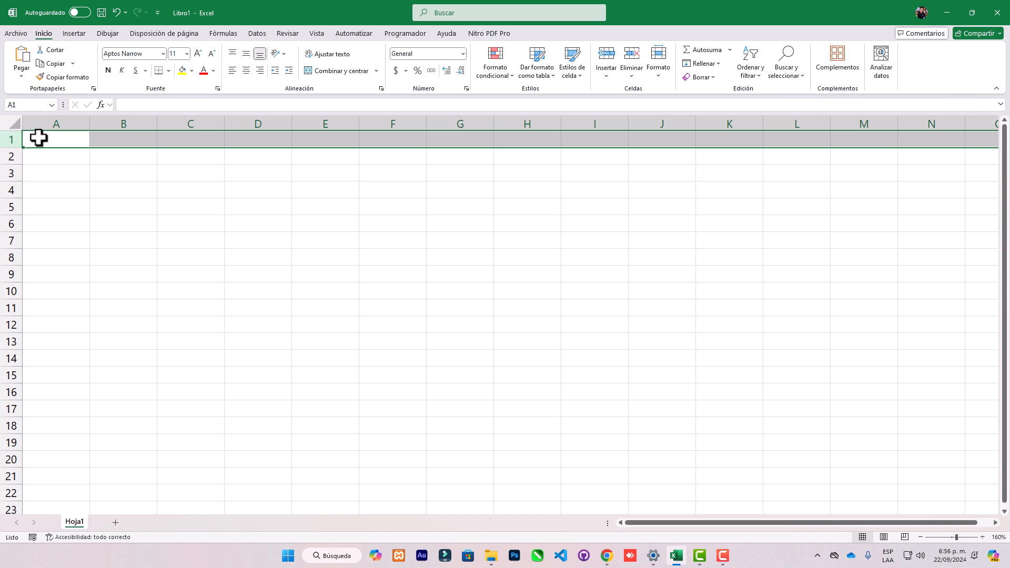
click(63, 123)
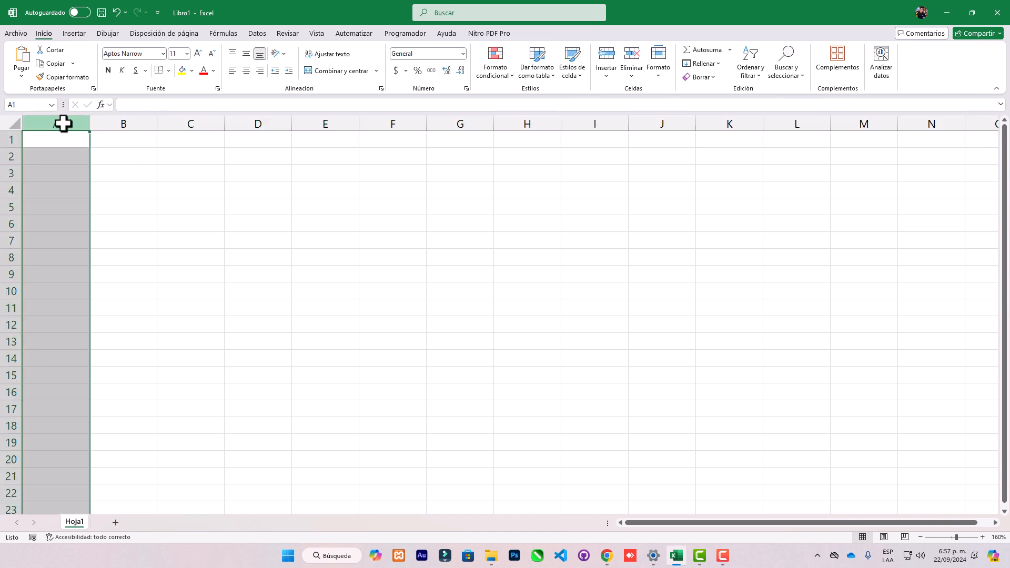
click(96, 152)
click(84, 157)
click(101, 153)
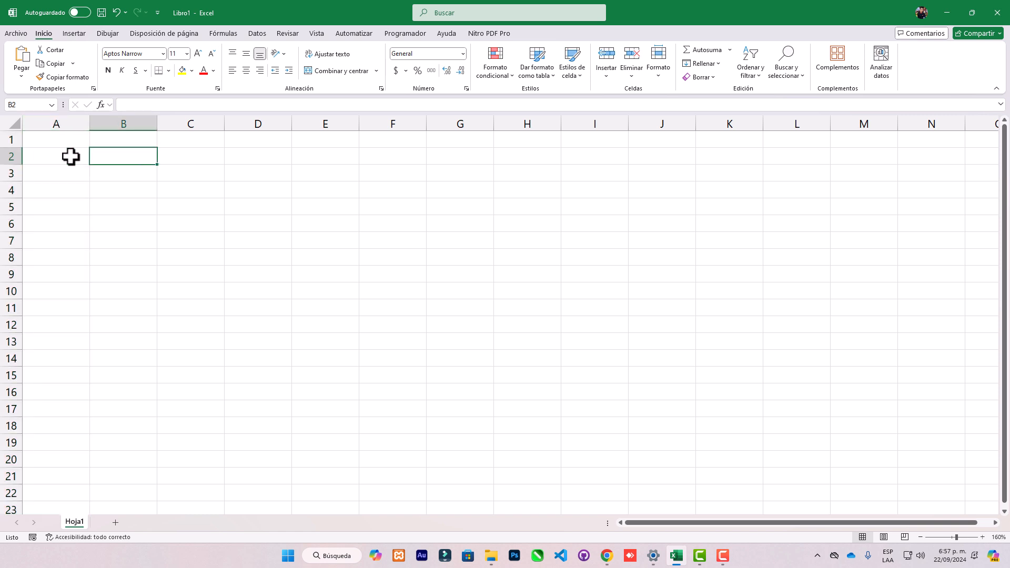
click(101, 119)
click(8, 156)
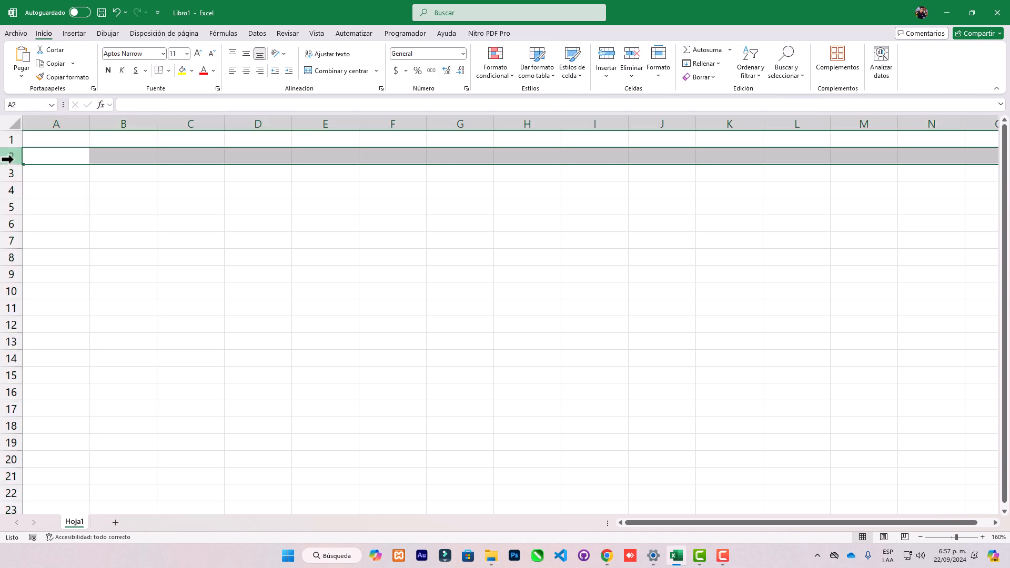
click(113, 156)
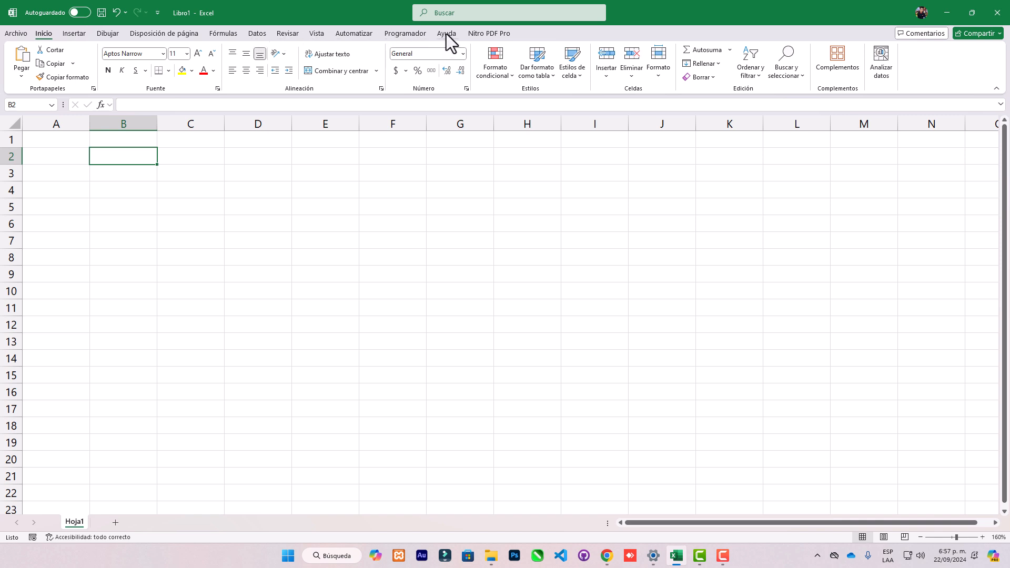
click(497, 34)
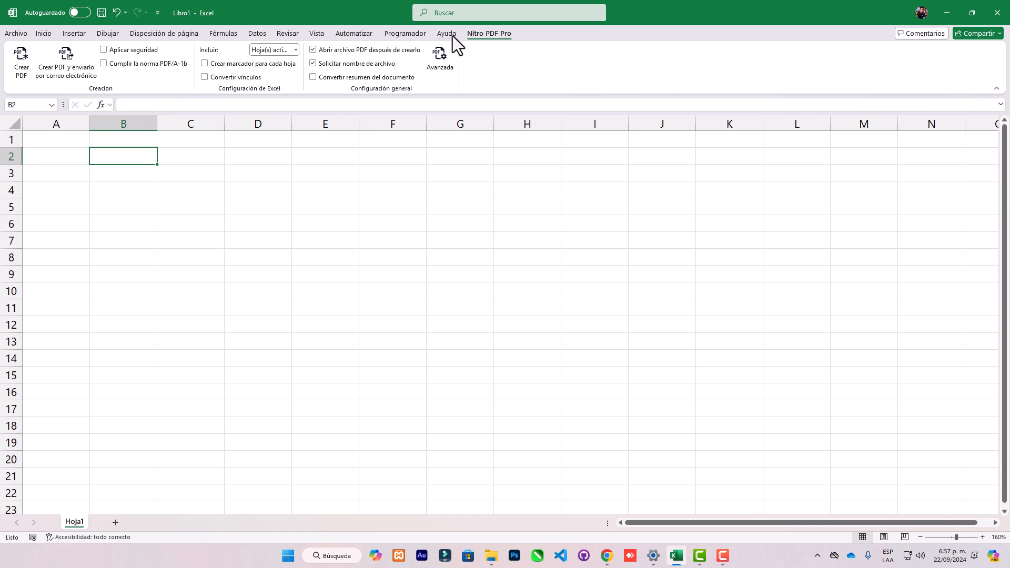
click(44, 34)
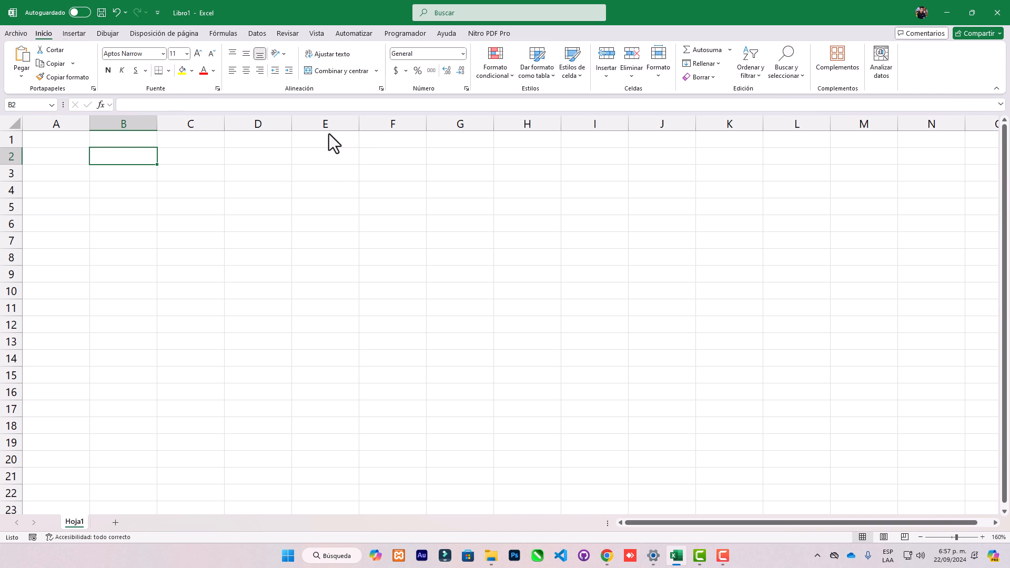
key(F9)
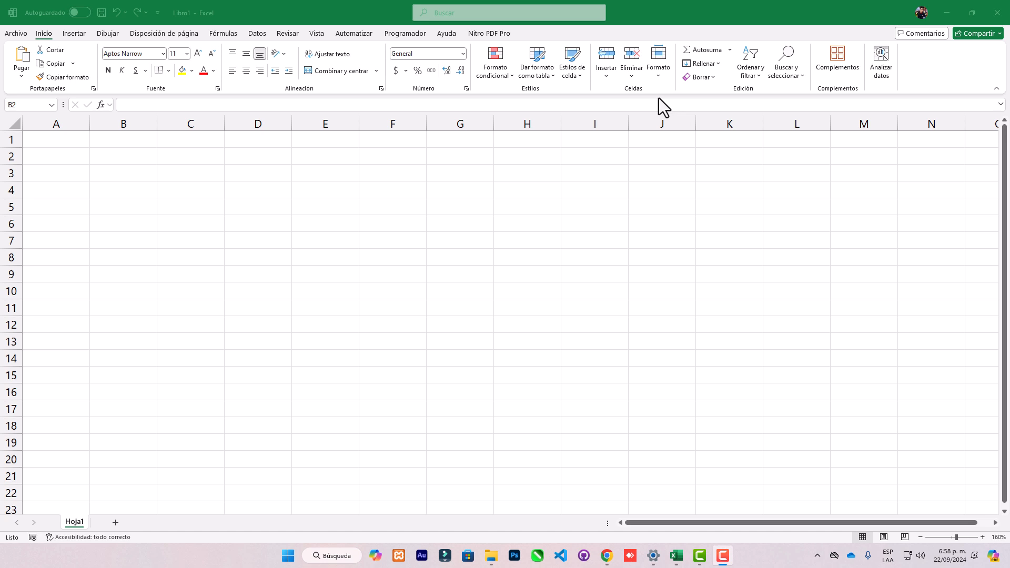
Look through the AutoSum functions, the Insert Function dialog and the find-and-select options without applying any of them.
click(728, 48)
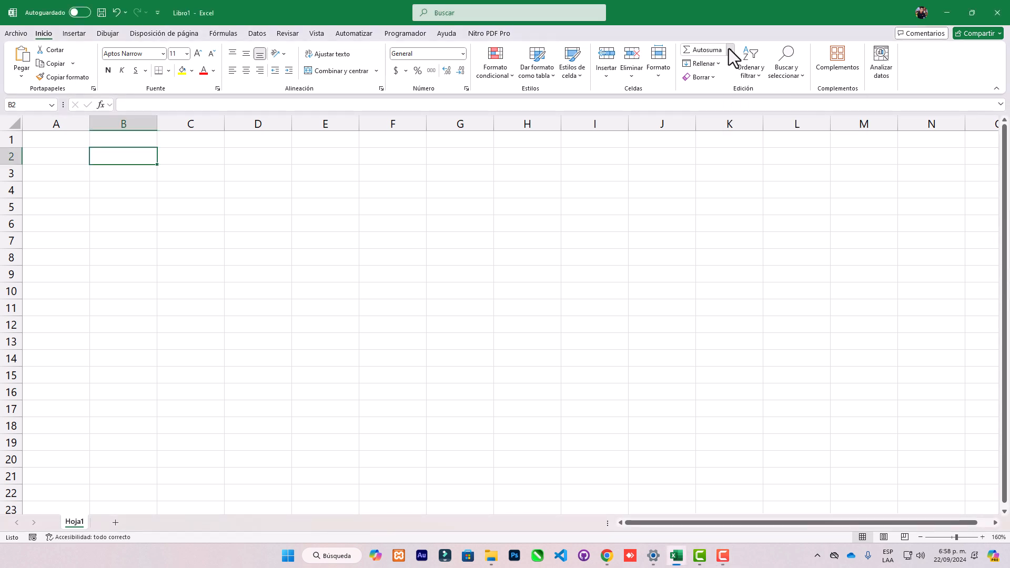
click(728, 49)
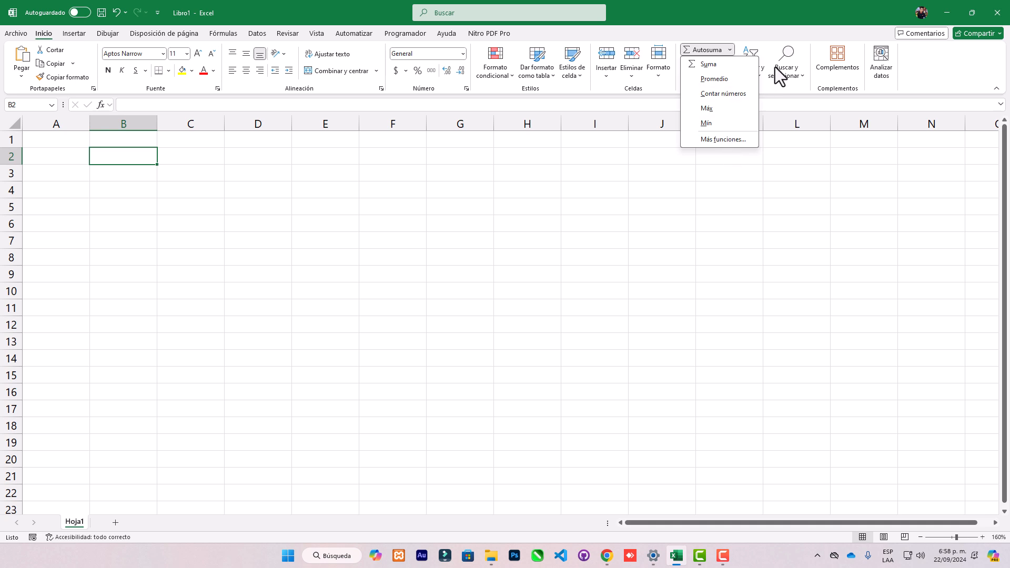
click(723, 140)
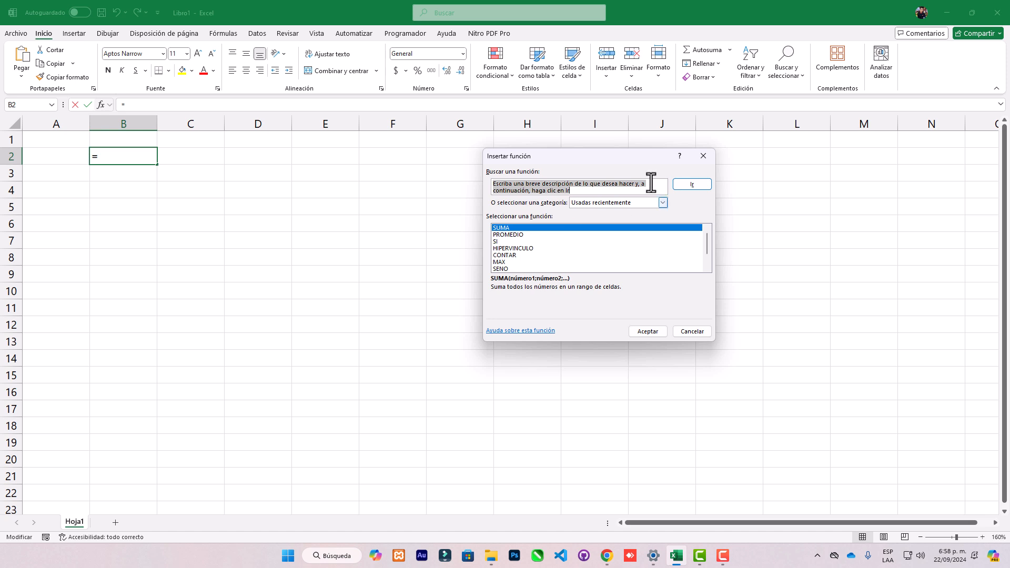
click(703, 156)
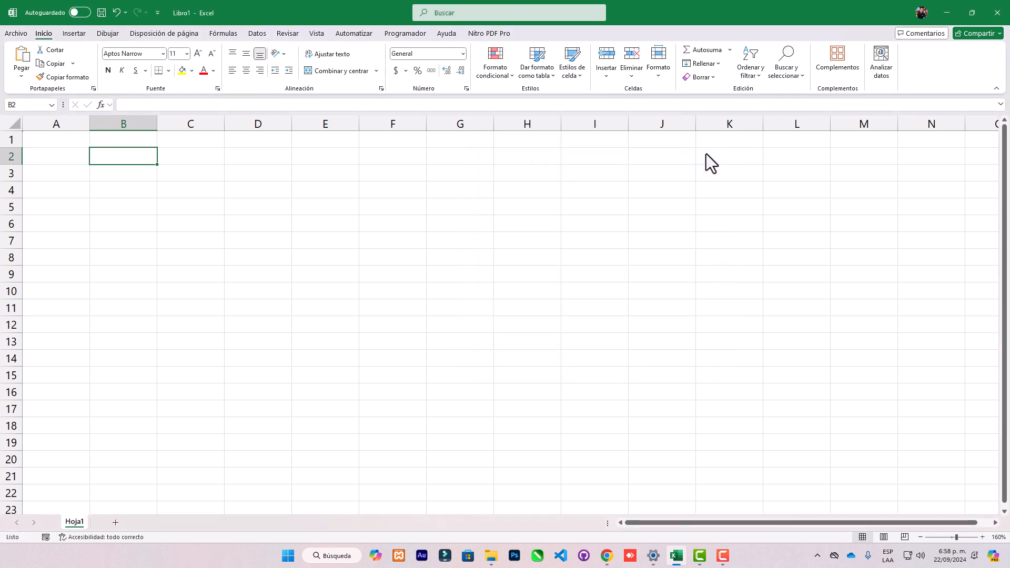
click(786, 71)
click(785, 79)
click(784, 79)
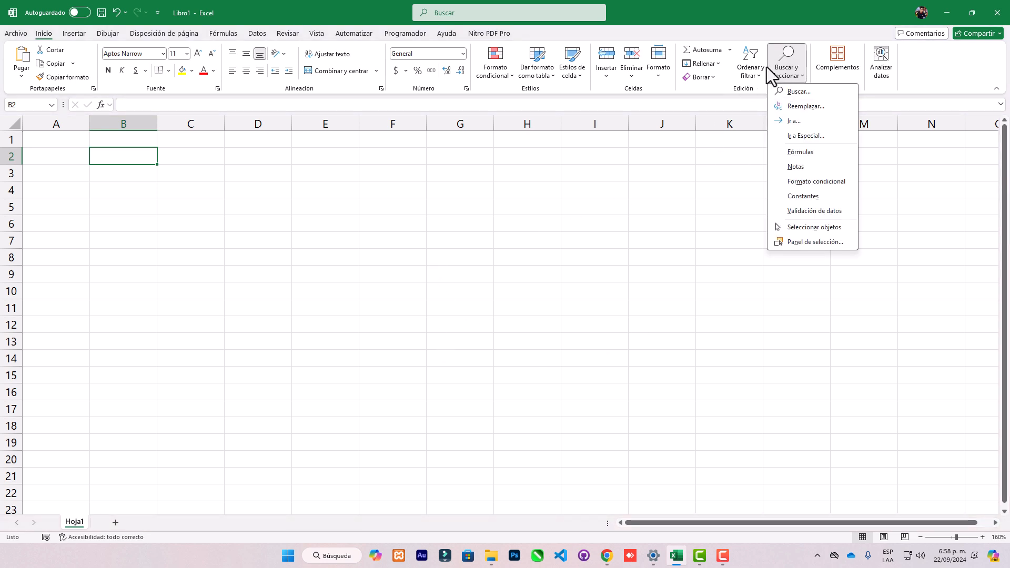
click(778, 75)
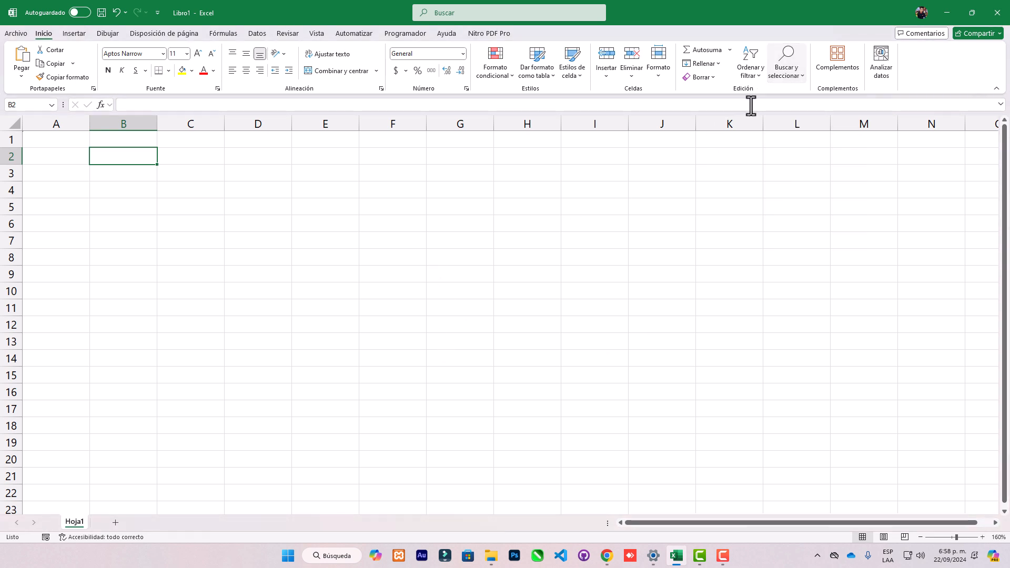
Start Analyze Data on the empty sheet and insert its sample data.
click(885, 71)
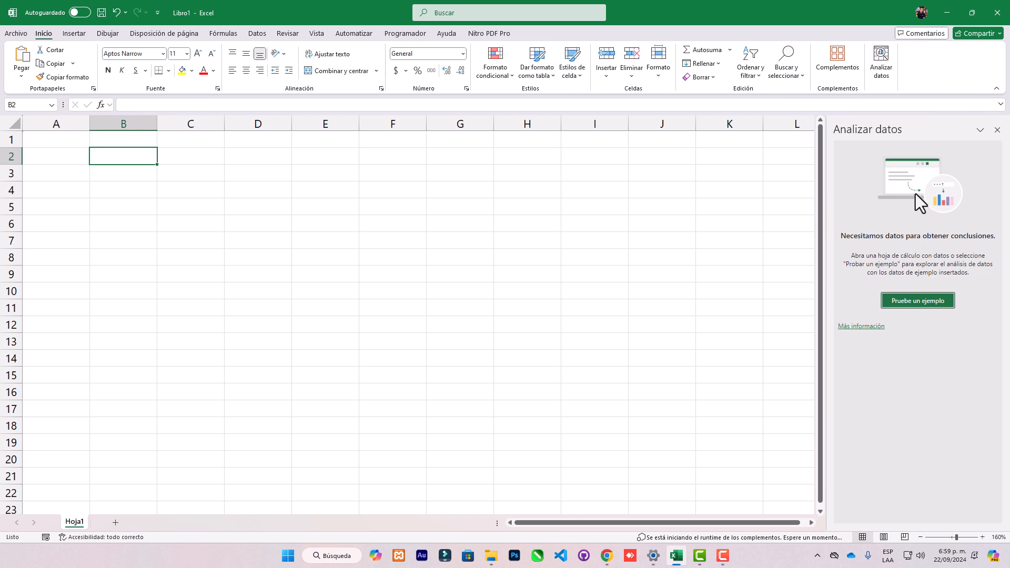
click(914, 305)
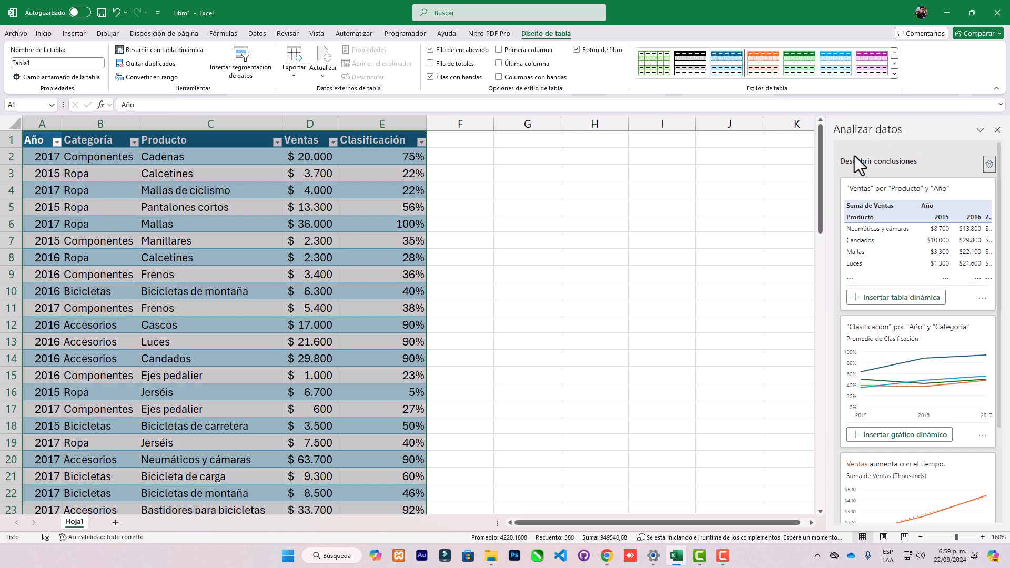
Insert the suggested "Ventas" por "Producto" y "Año" pivot table and the "Clasificación" por "Año" y "Categoría" pivot chart.
scroll(255, 203, down, 2)
scroll(255, 203, down, 9)
scroll(254, 205, up, 11)
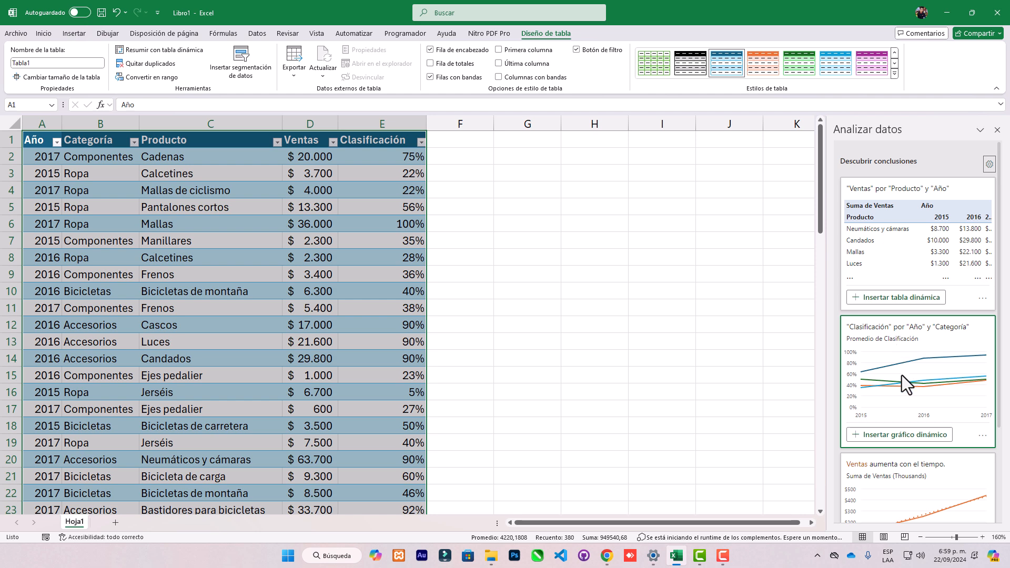
click(901, 297)
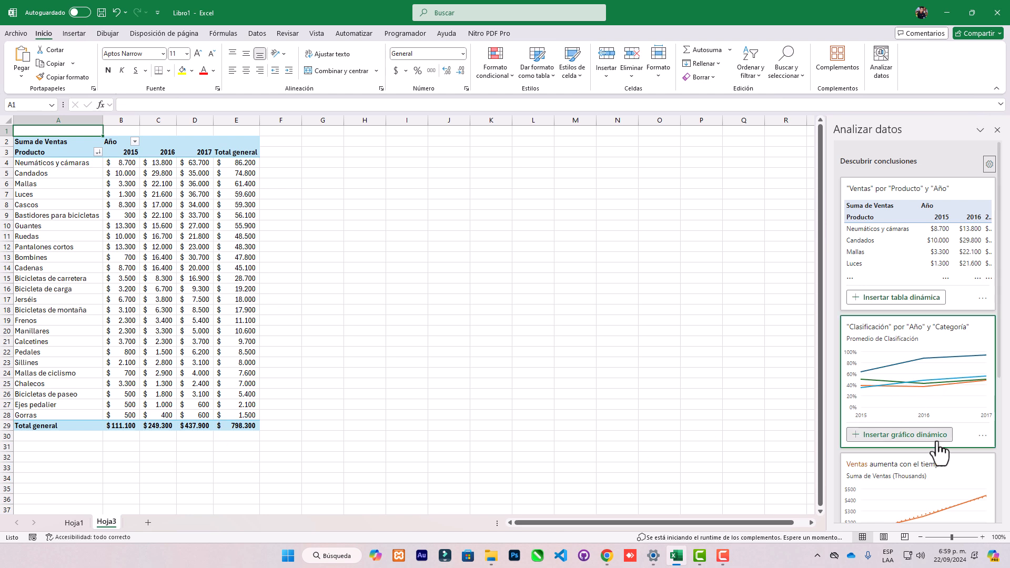
click(921, 436)
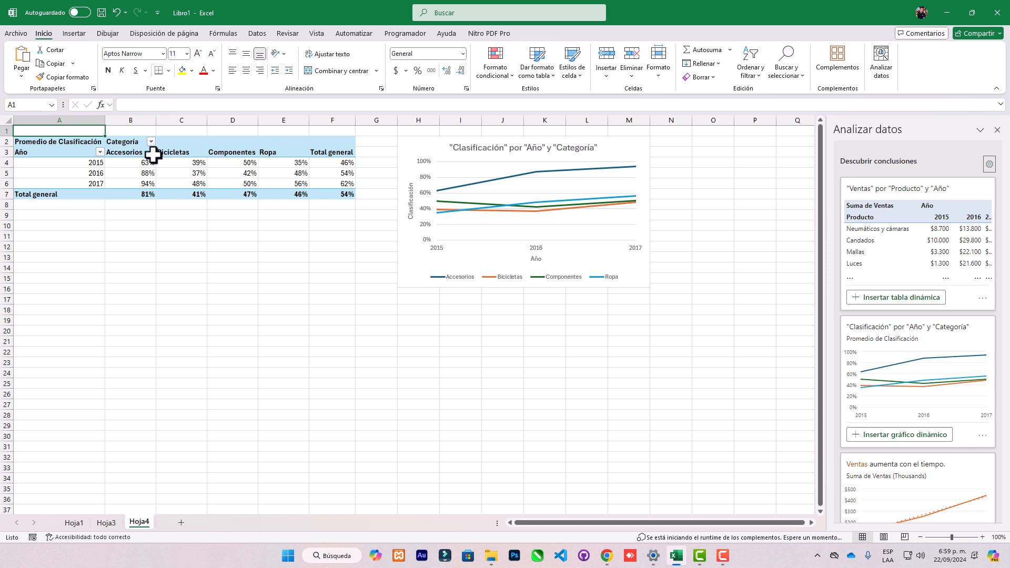
Filter the Año field of the Promedio de Clasificación pivot table to 2015 only, and extend the filter to include 2016.
click(100, 152)
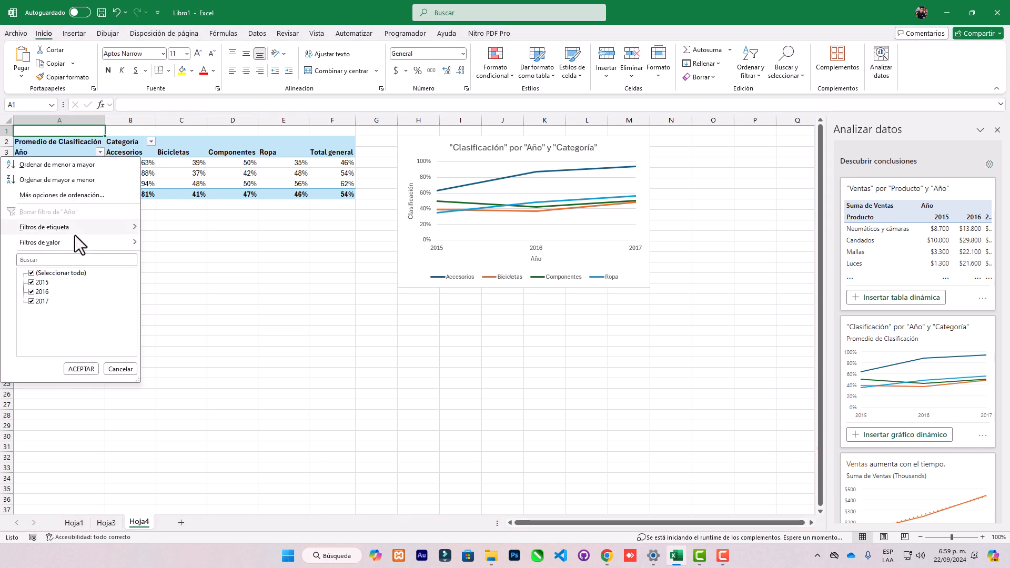
click(35, 284)
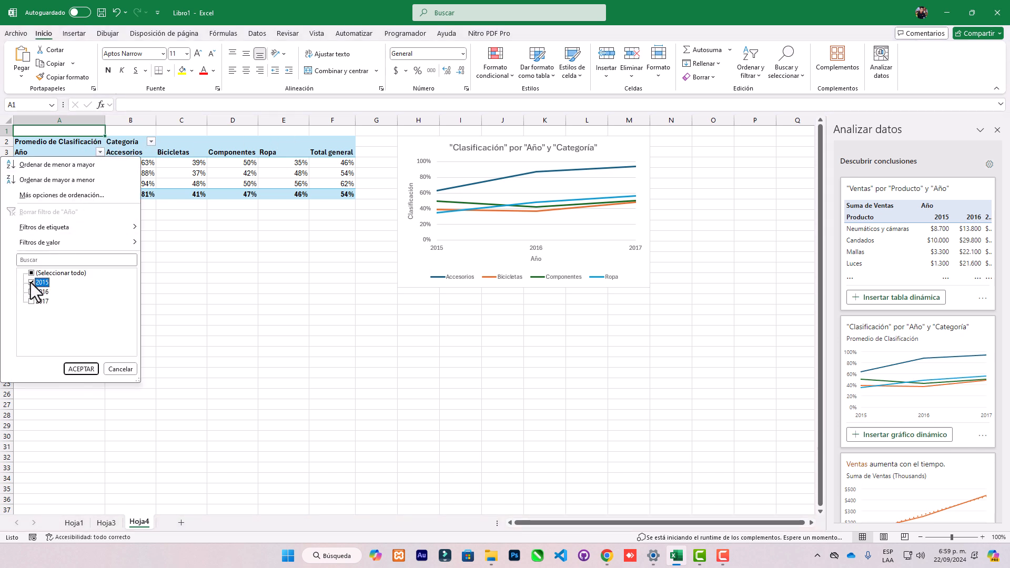
click(83, 368)
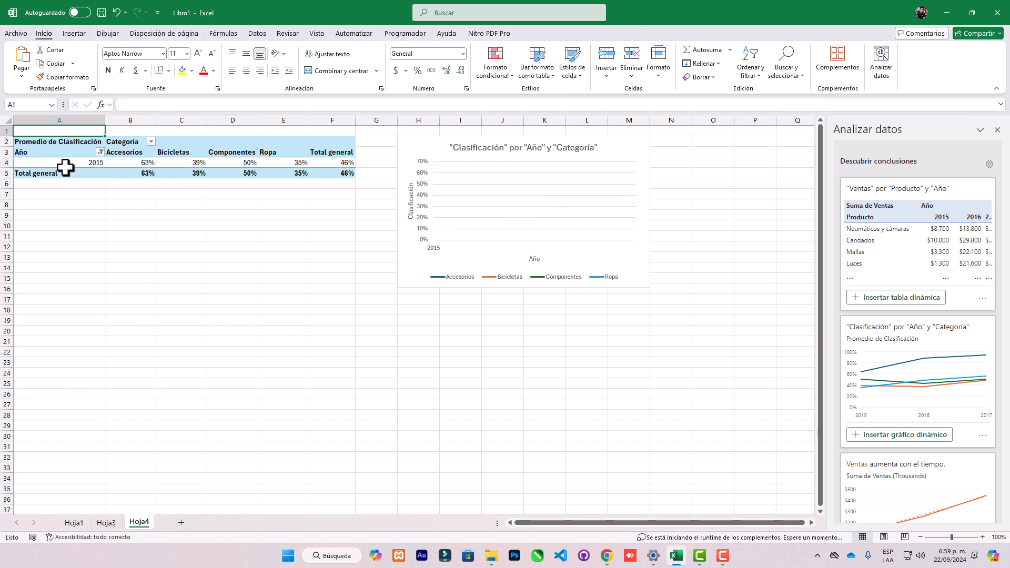
click(100, 152)
click(31, 292)
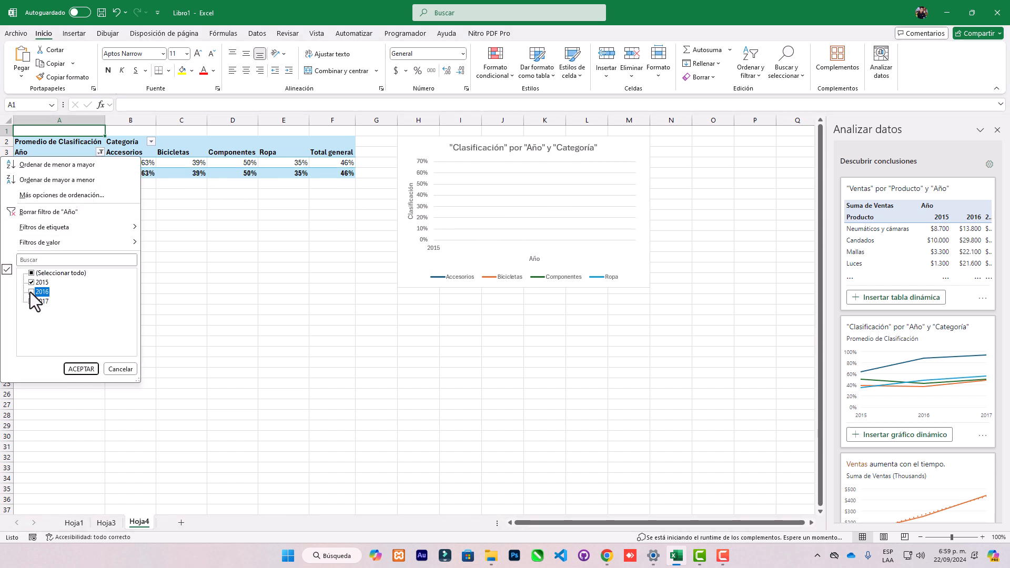
click(81, 368)
Insert the suggested pivot charts for "Ventas" increasing over time and for Accesorios having notably higher "Ventas" by category.
scroll(897, 337, down, 5)
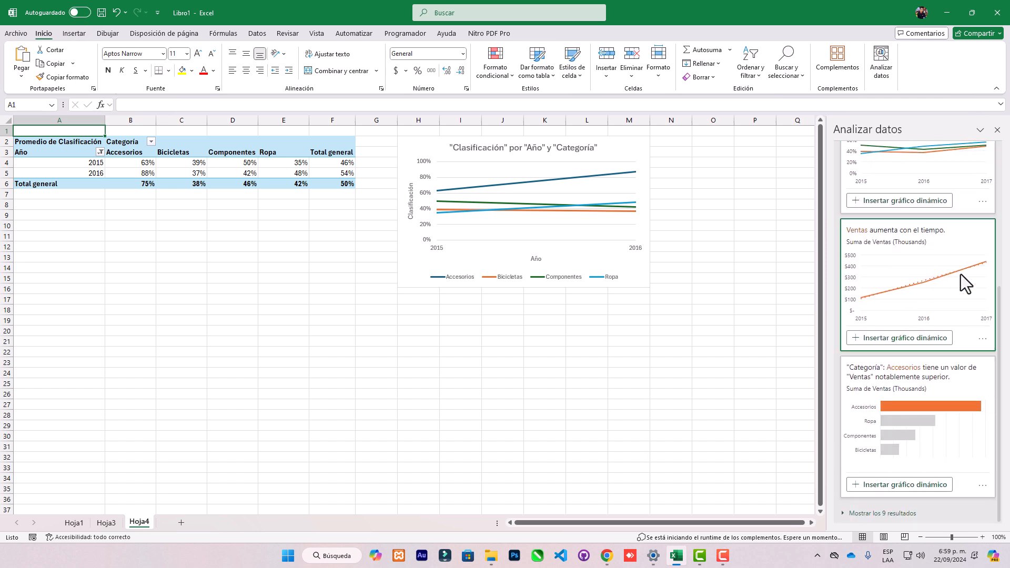
click(911, 339)
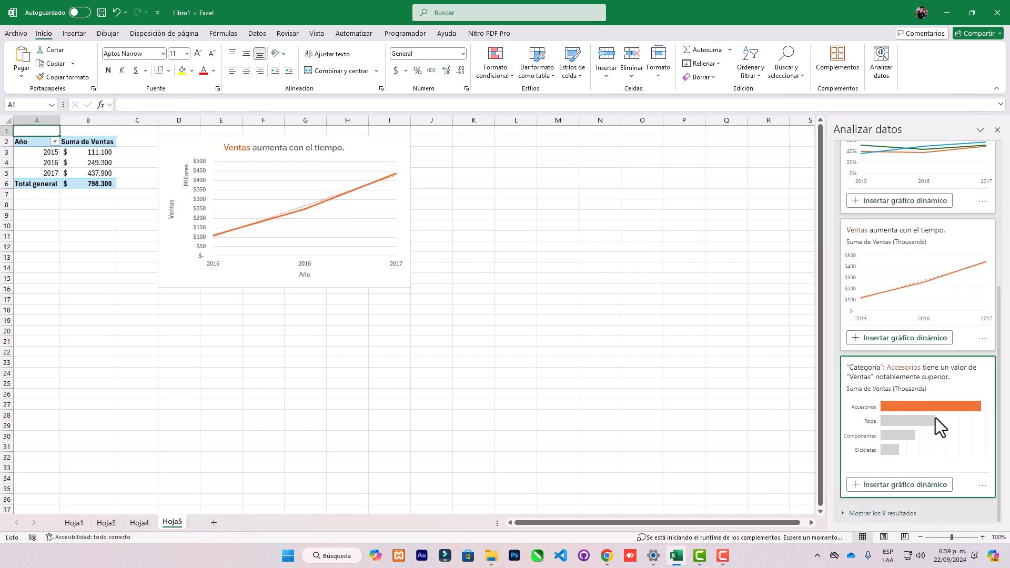
click(930, 487)
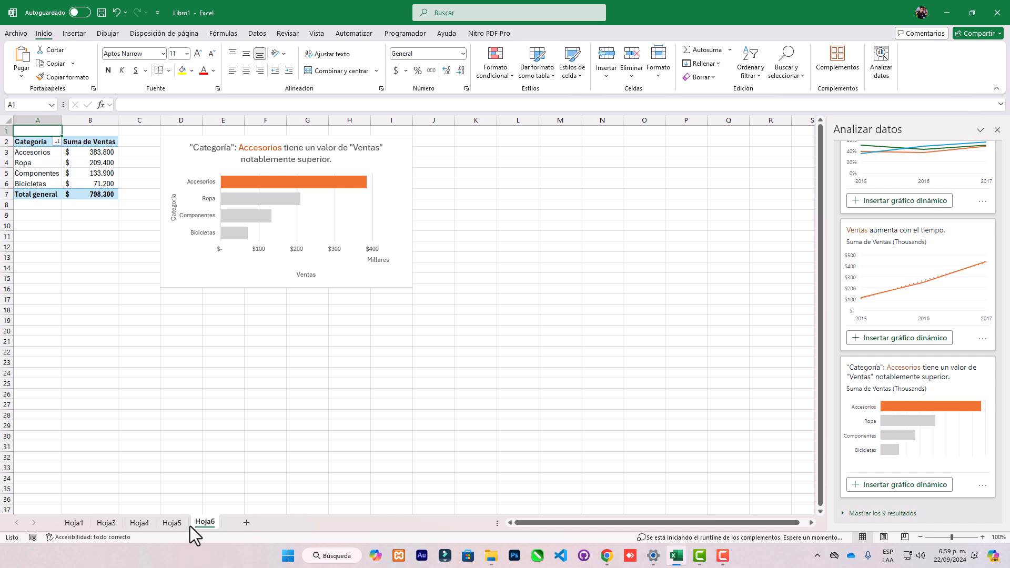
Select the sheets Hoja3 to Hoja6 together and delete them permanently.
click(100, 522)
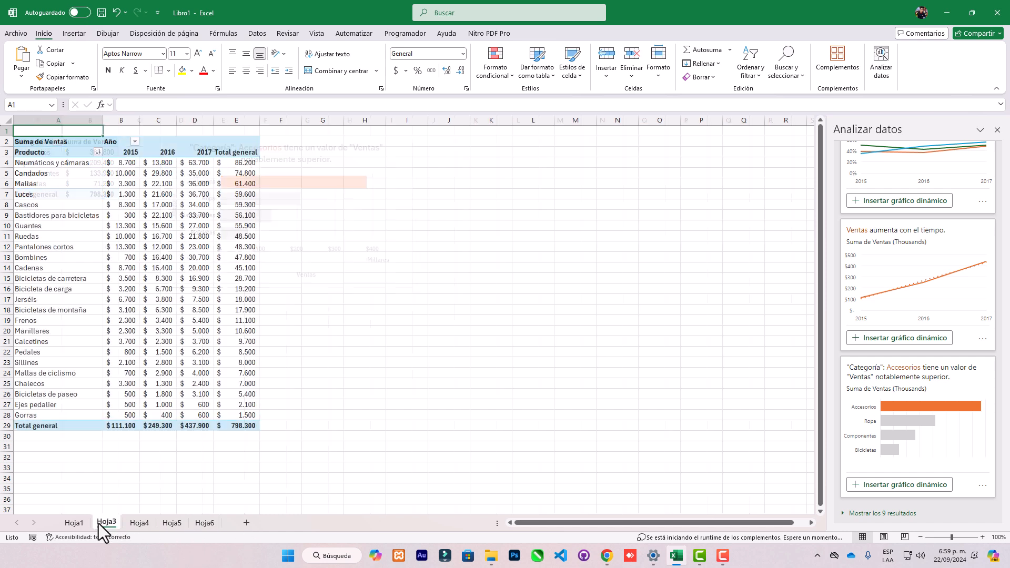
shift+click(207, 524)
right_click(208, 525)
click(286, 379)
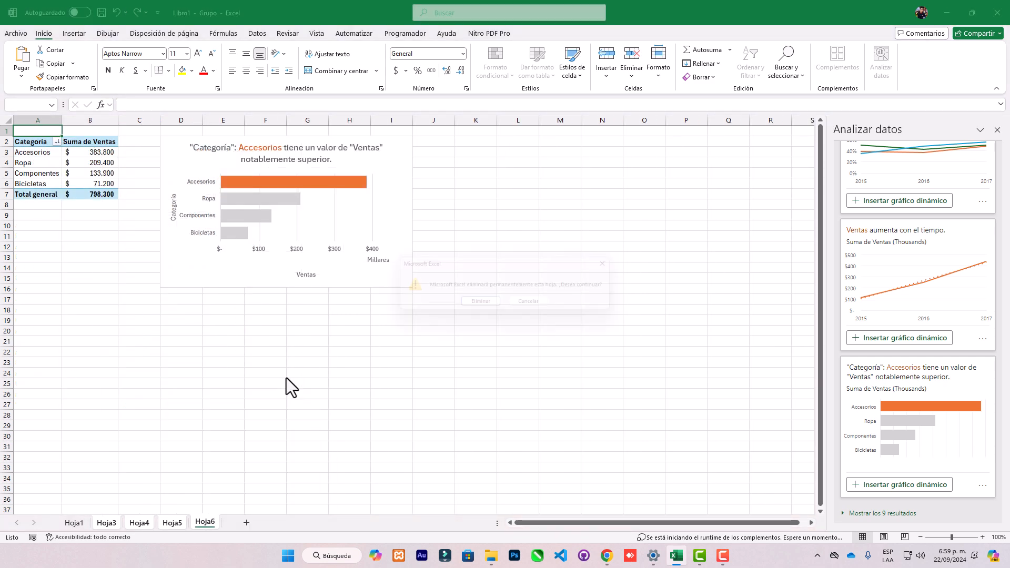
click(492, 306)
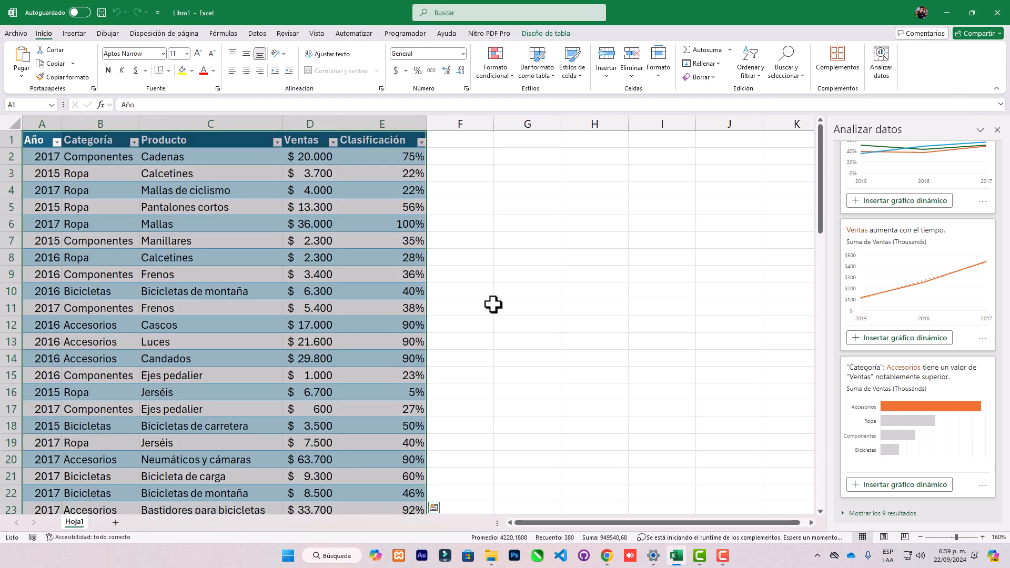
Try to delete Hoja1, the only sheet in the workbook.
scroll(915, 226, up, 5)
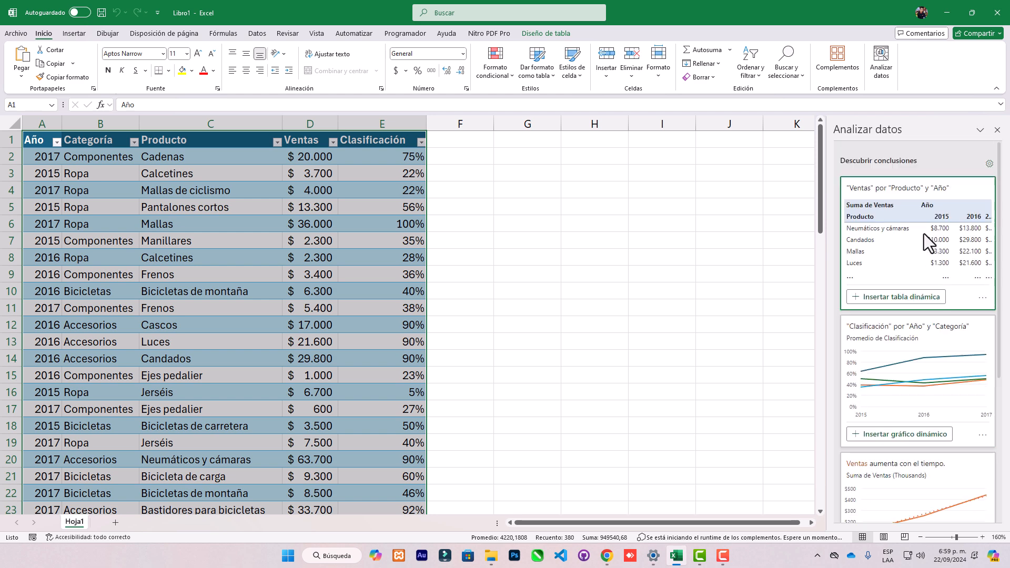
right_click(77, 523)
click(117, 377)
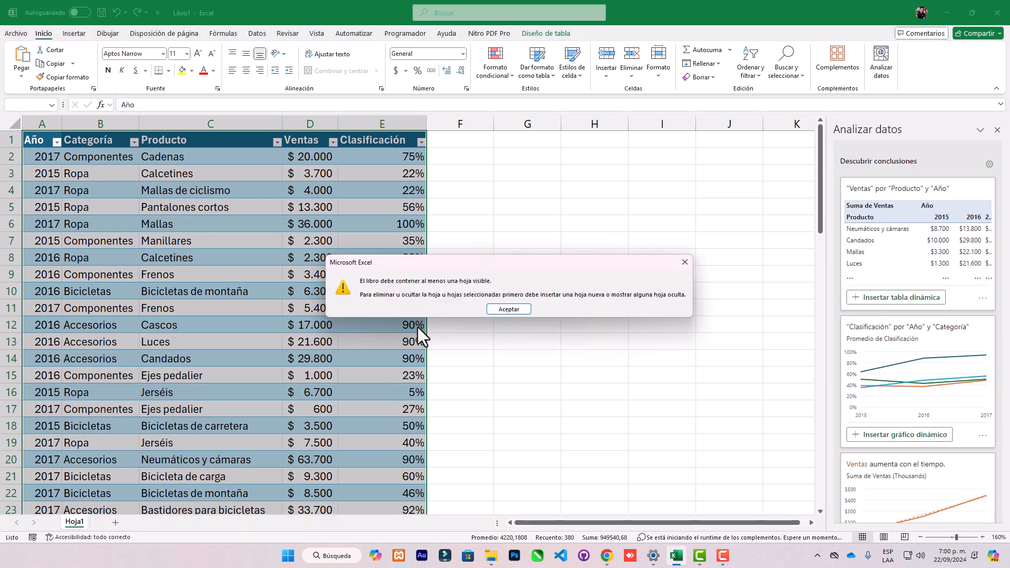
click(508, 310)
Add a new blank sheet to the workbook and permanently delete Hoja1.
click(116, 522)
click(79, 522)
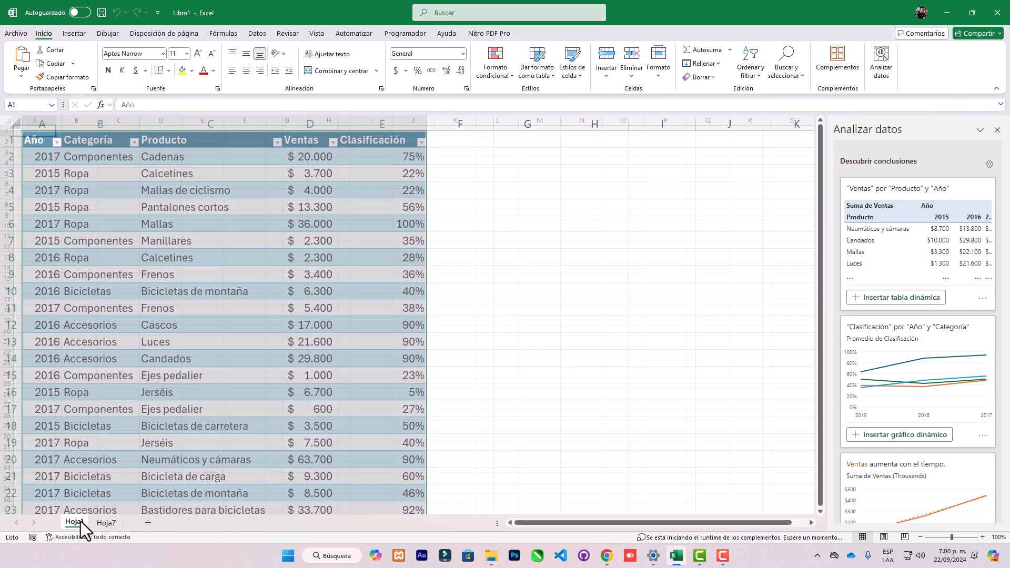
right_click(81, 522)
click(117, 374)
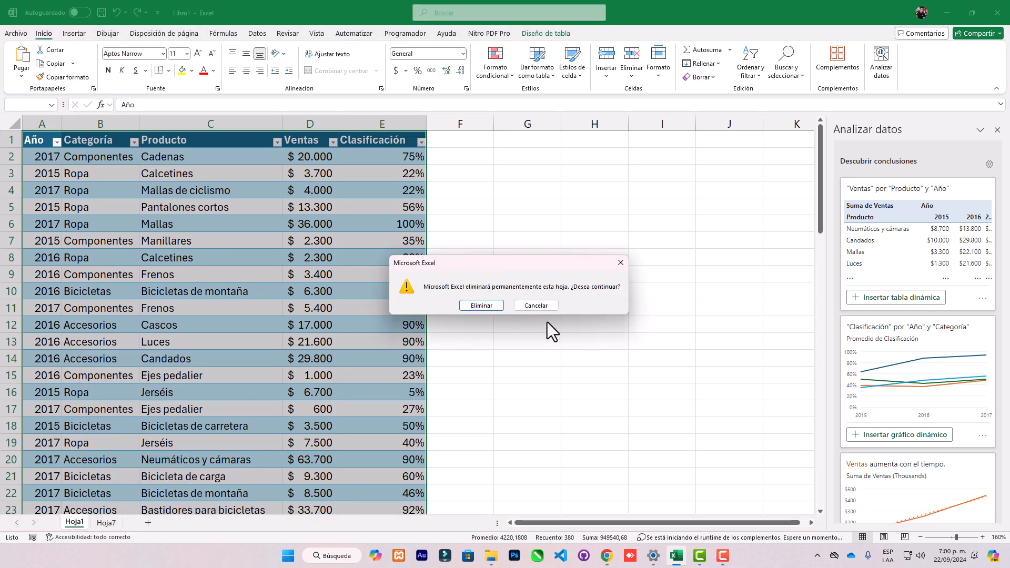
click(480, 305)
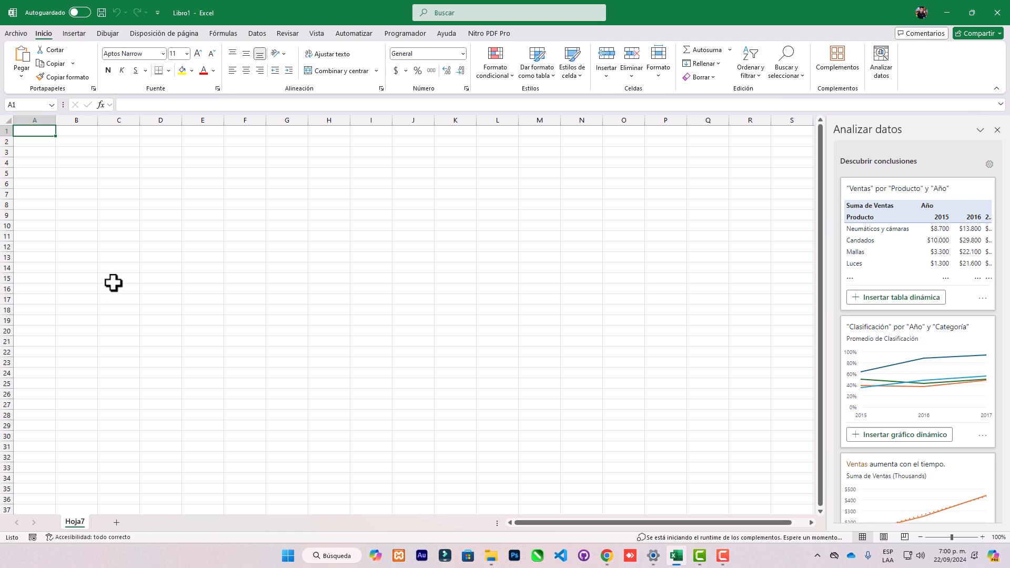
Close the Analyze Data pane and zoom the blank sheet to 150%.
click(122, 205)
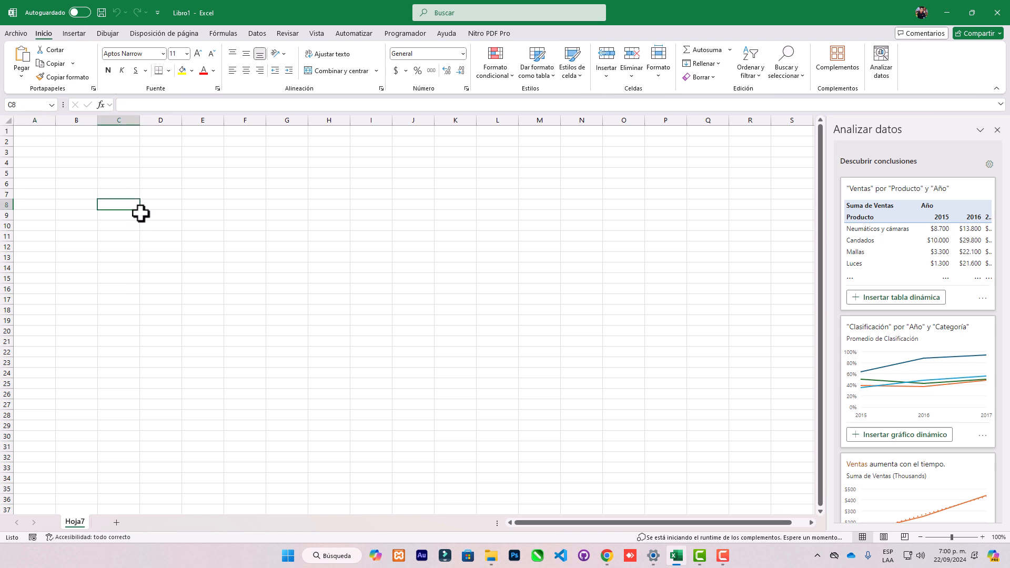
click(994, 130)
click(982, 537)
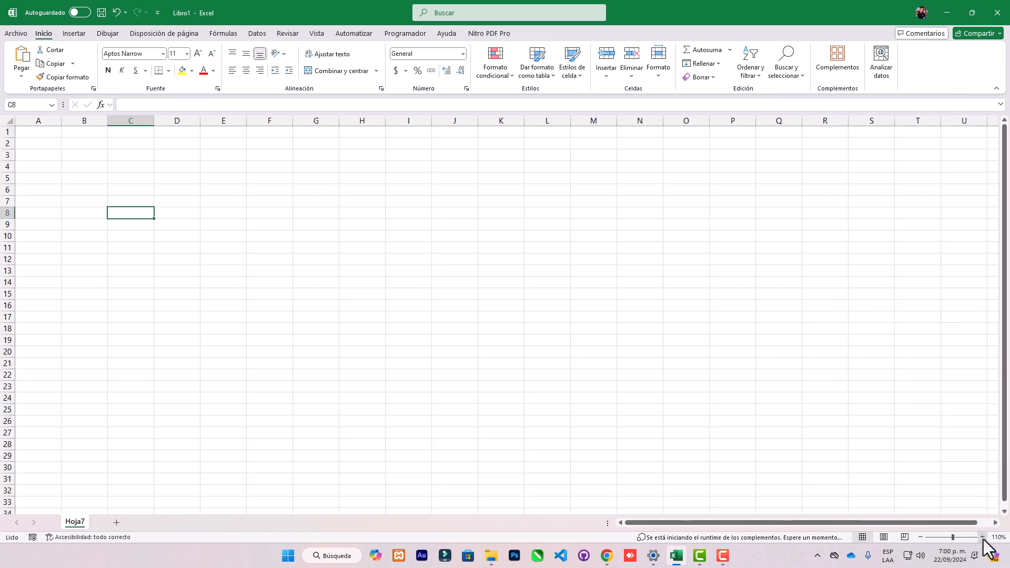
click(982, 537)
click(982, 537)
click(982, 537)
click(982, 537)
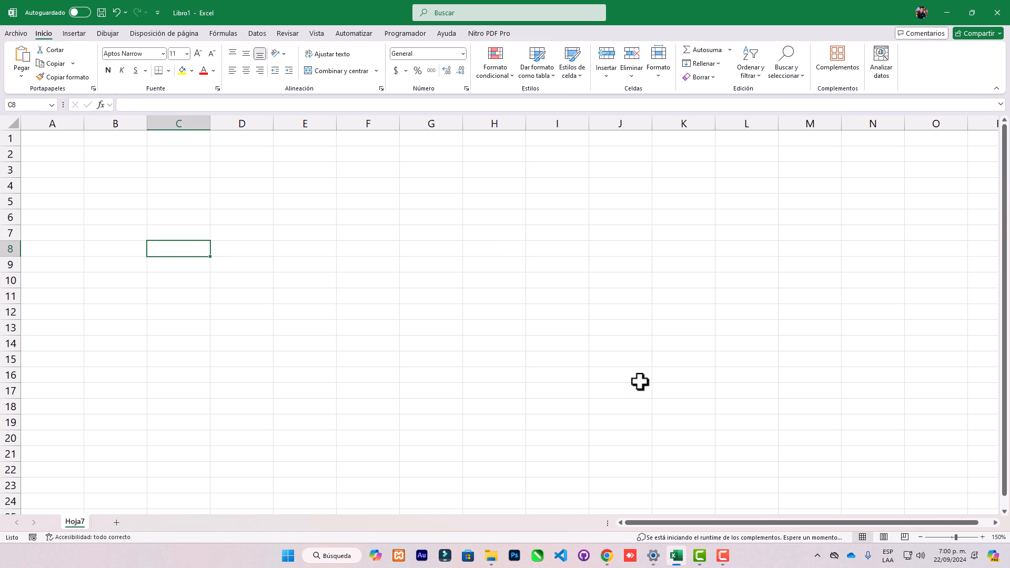
View the sheet in Page Layout and Page Break Preview, and return it to Normal view.
click(884, 537)
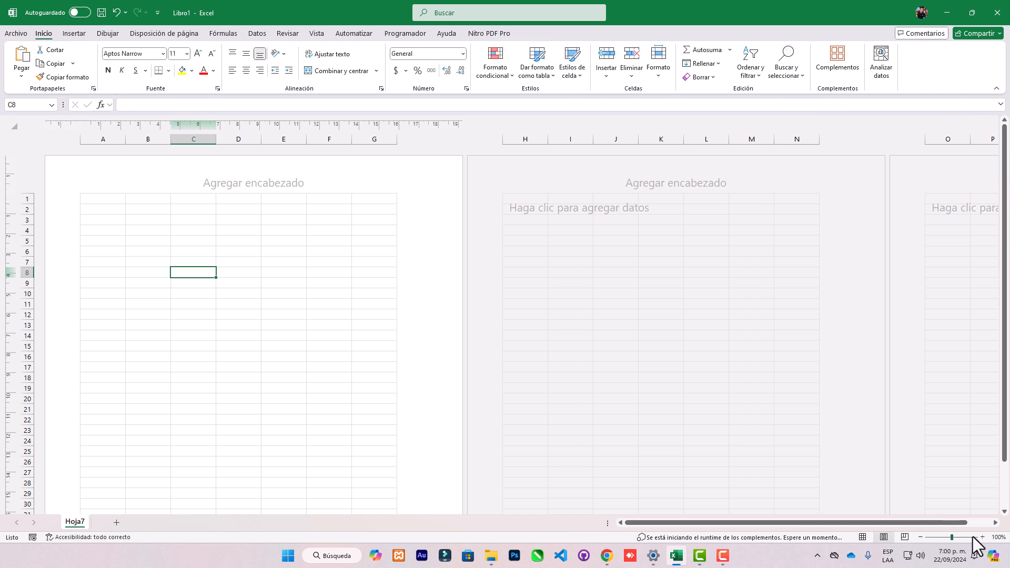
click(902, 538)
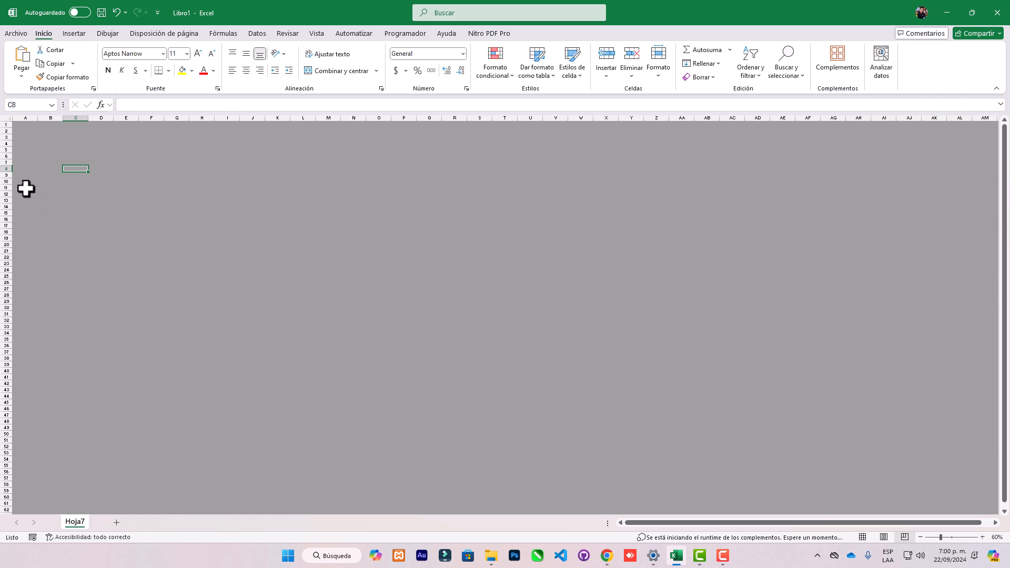
click(862, 537)
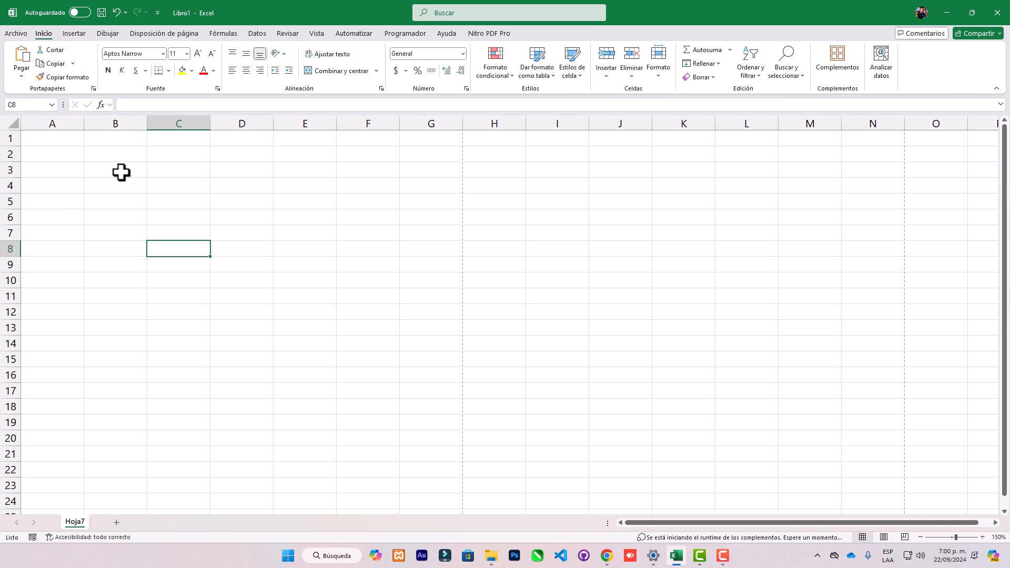
click(97, 158)
click(99, 139)
click(61, 138)
click(125, 156)
key(Tab)
key(Tab)
key(Return)
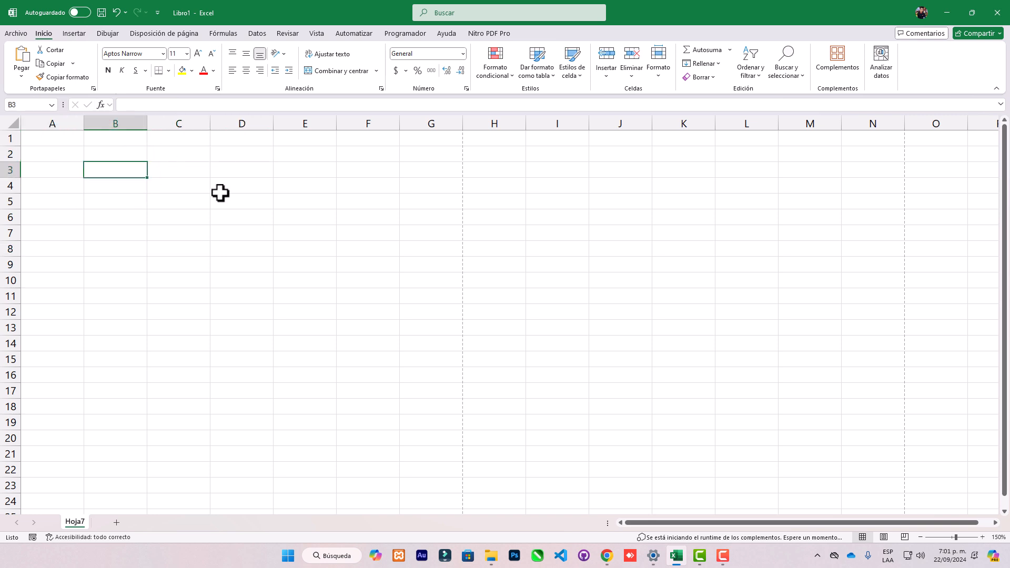
click(194, 168)
click(142, 170)
click(134, 152)
click(210, 172)
click(168, 174)
click(119, 174)
click(149, 171)
Enter the headers Nombres in cell B3 and Edad in cell C3.
click(115, 172)
text(nOM)
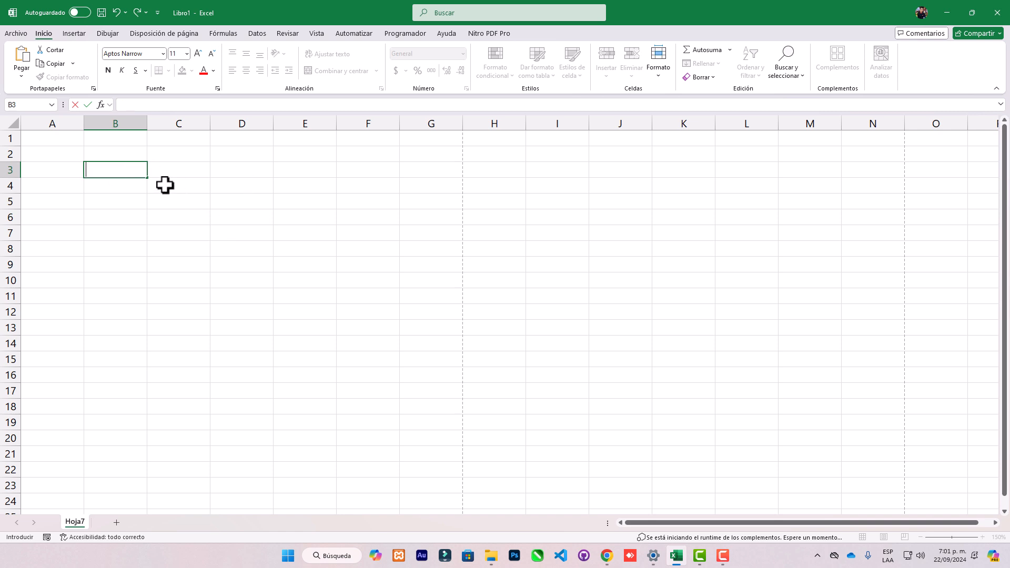
text(Nombres)
key(Tab)
text(Edads)
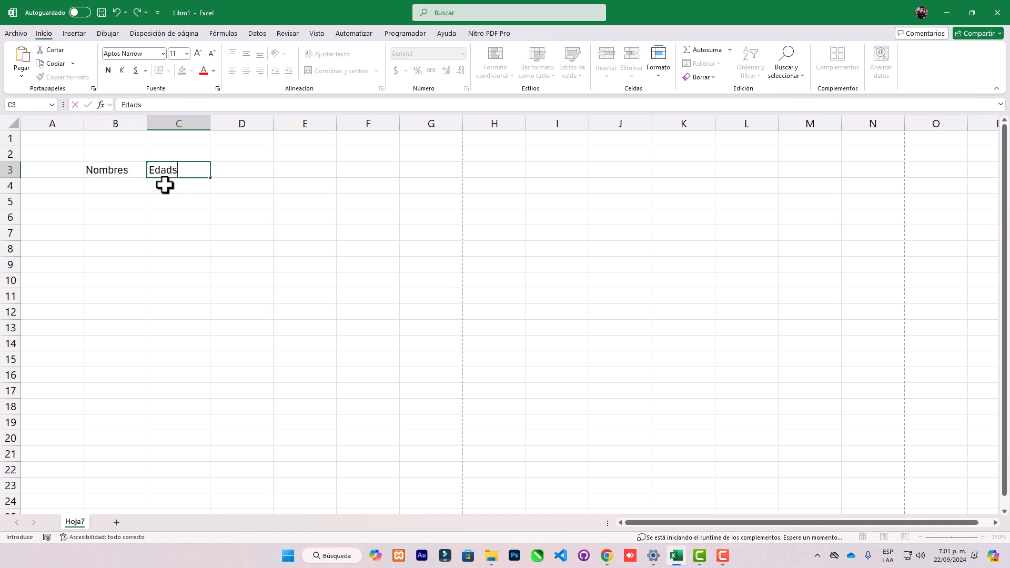
key(Tab)
key(Return)
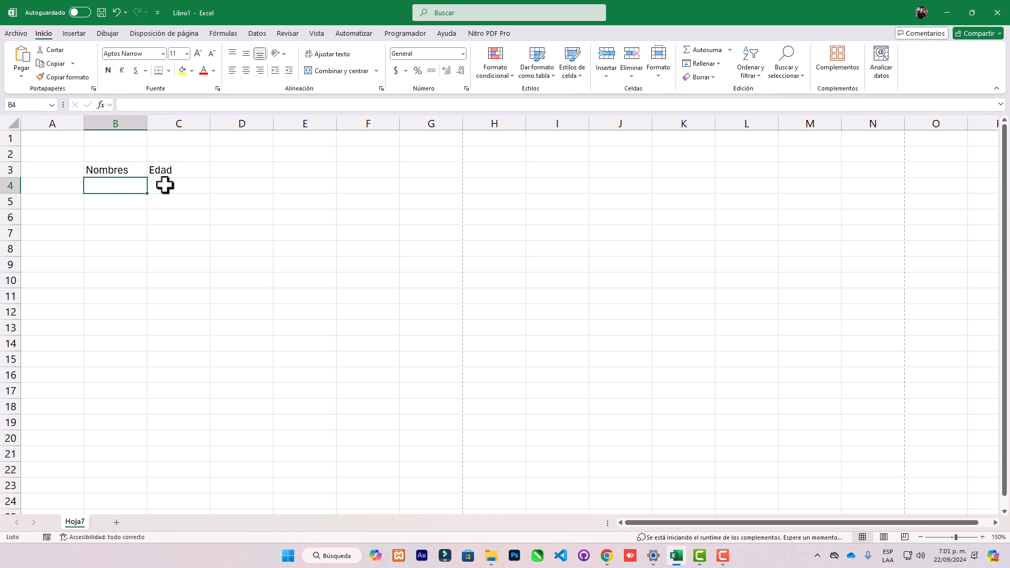
Fill cells B4 to B9 under Nombres with six people's first names.
text(Aldair)
key(Tab)
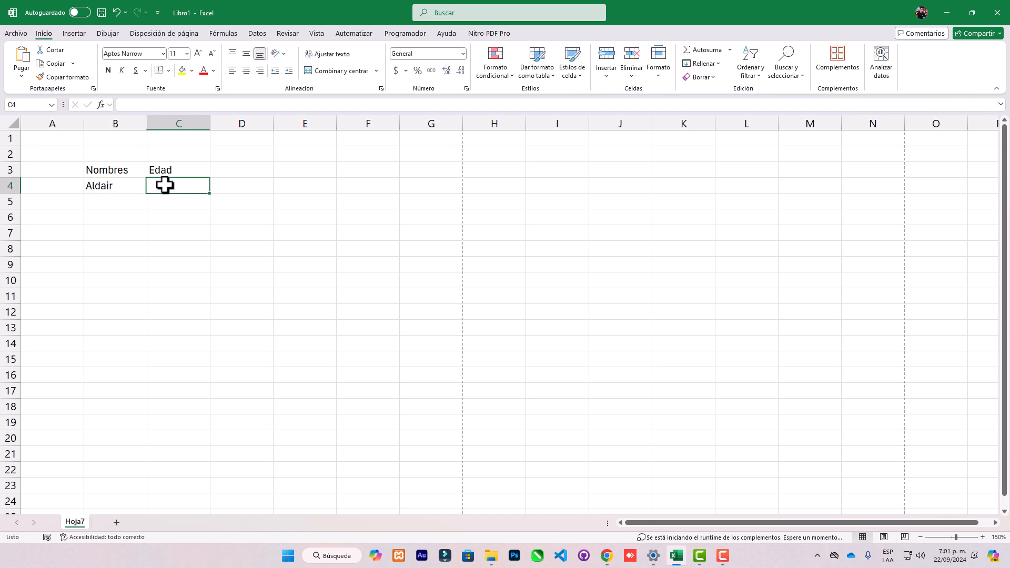
key(Down)
key(Left)
text(Mario)
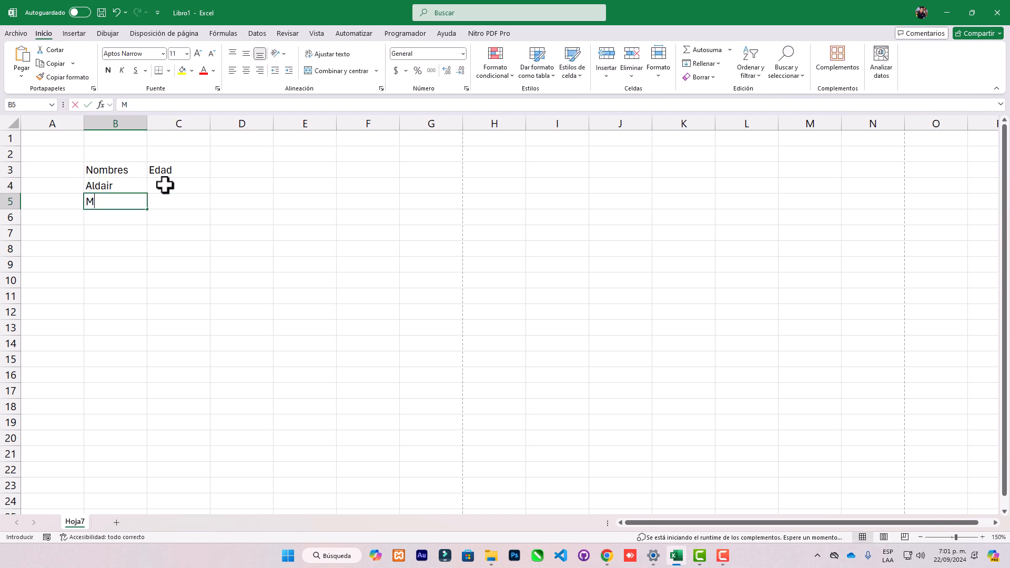
key(Return)
text(Pedro)
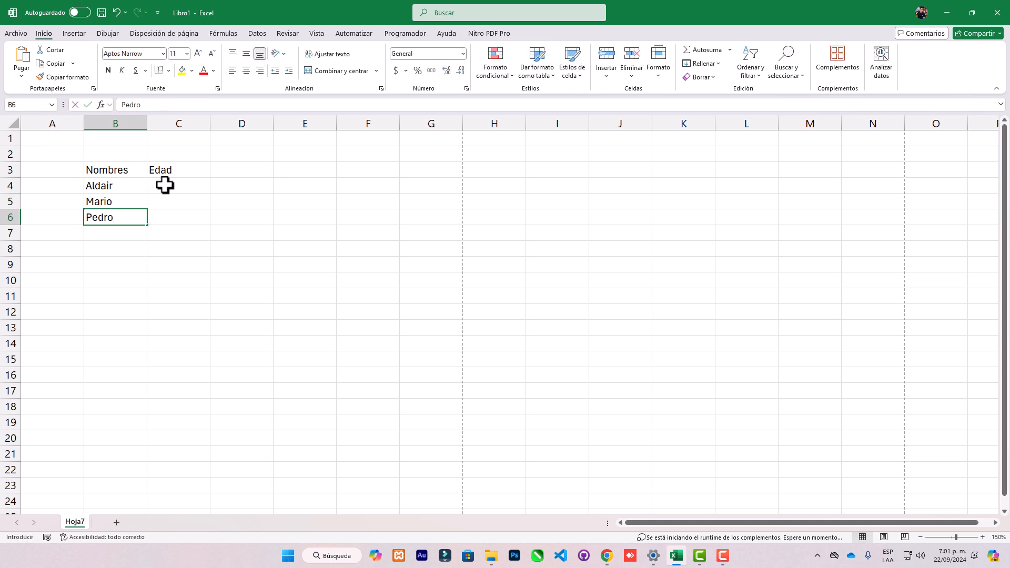
key(Return)
text(Jorge)
key(Return)
text(Andrea)
key(Return)
text(Dayana)
key(Return)
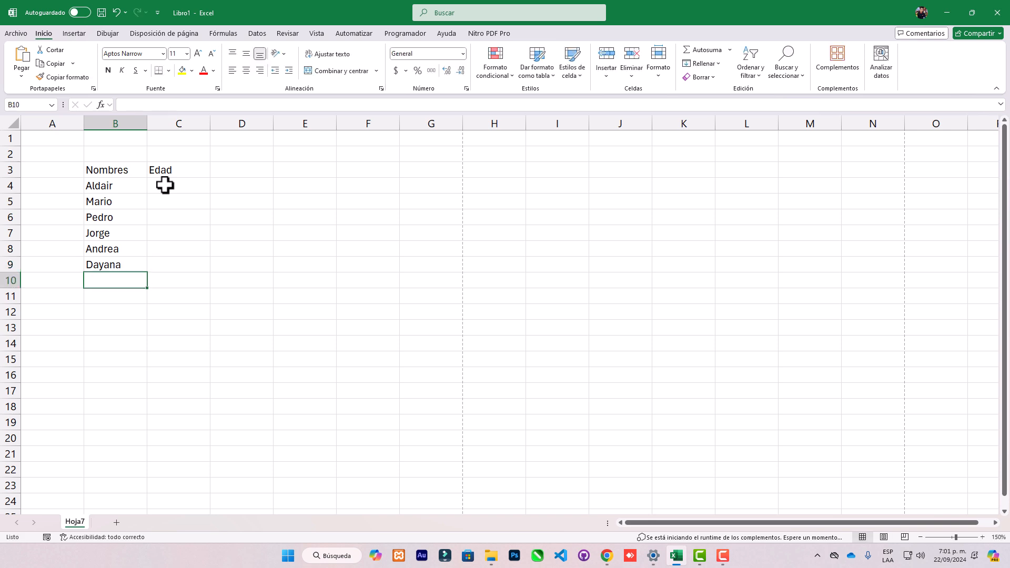
Enter the ages 30, 25, 16, 42, 56 and 28 in cells C4 to C9 under Edad.
click(165, 185)
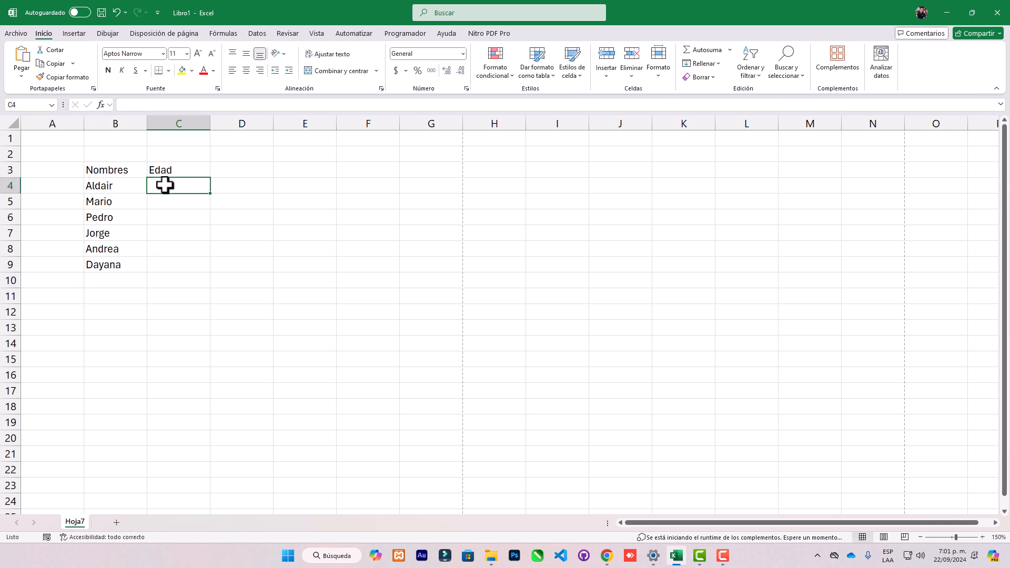
text(30)
key(Return)
text(25)
key(Return)
text(16)
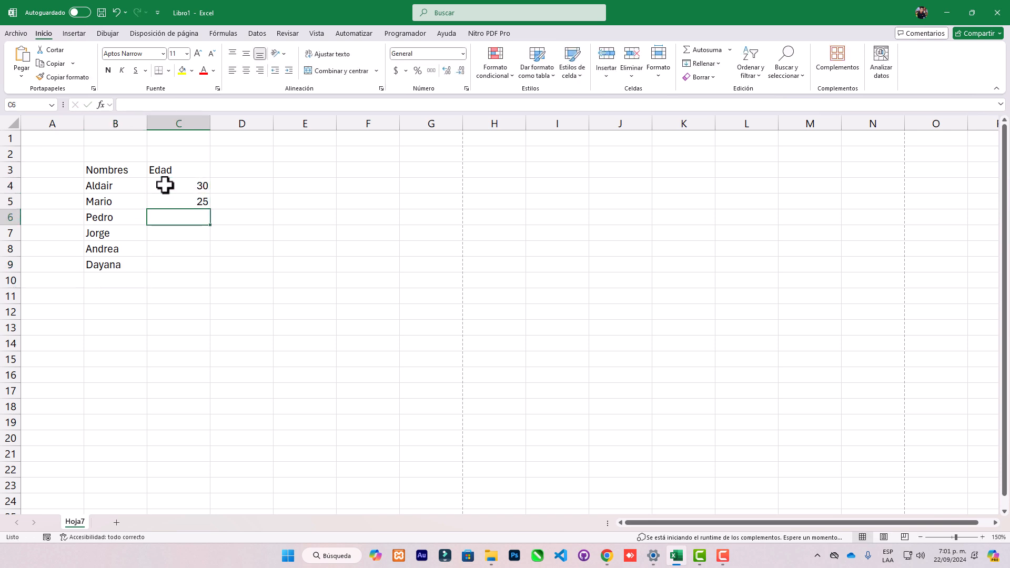
key(Return)
text(42)
key(Return)
text(56)
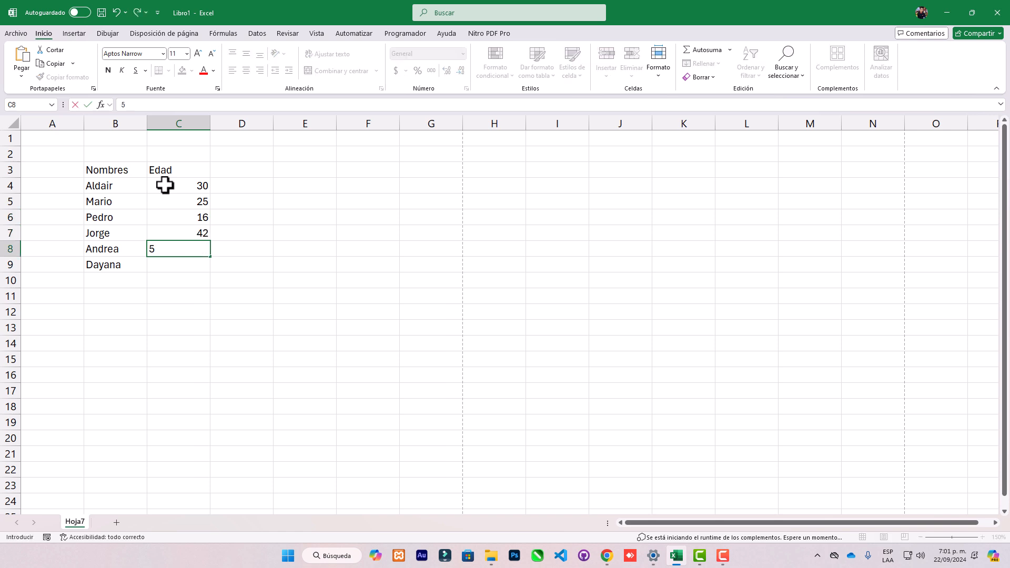
key(Return)
text(28)
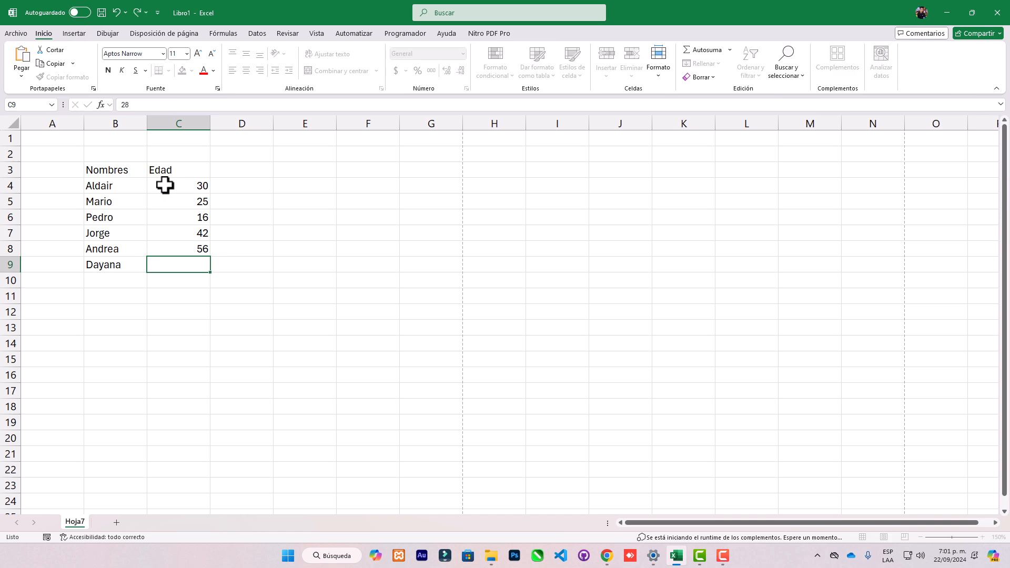
key(Return)
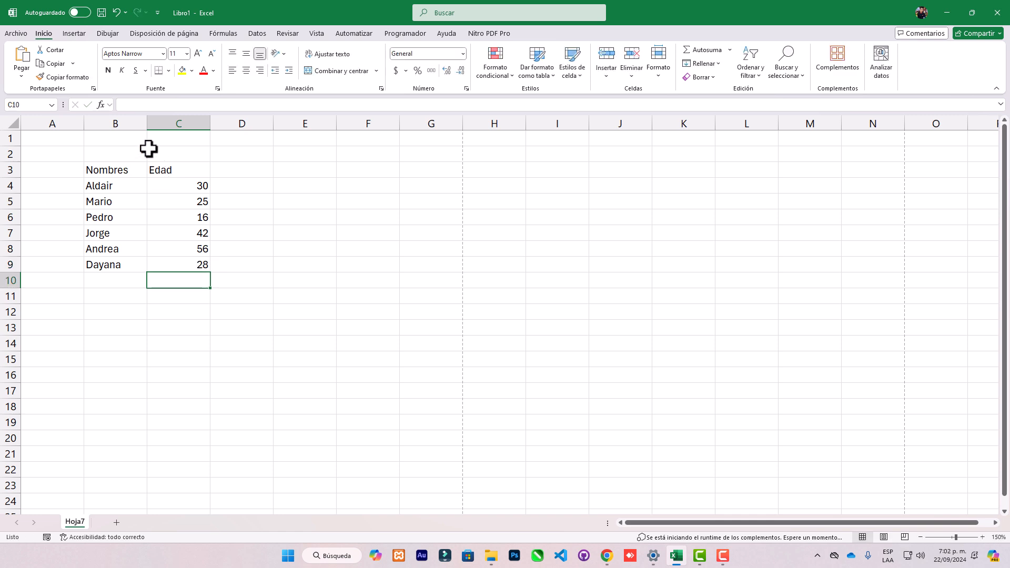
Apply all borders and a thick outside border to the table in B3:C9.
drag(131, 172, 182, 266)
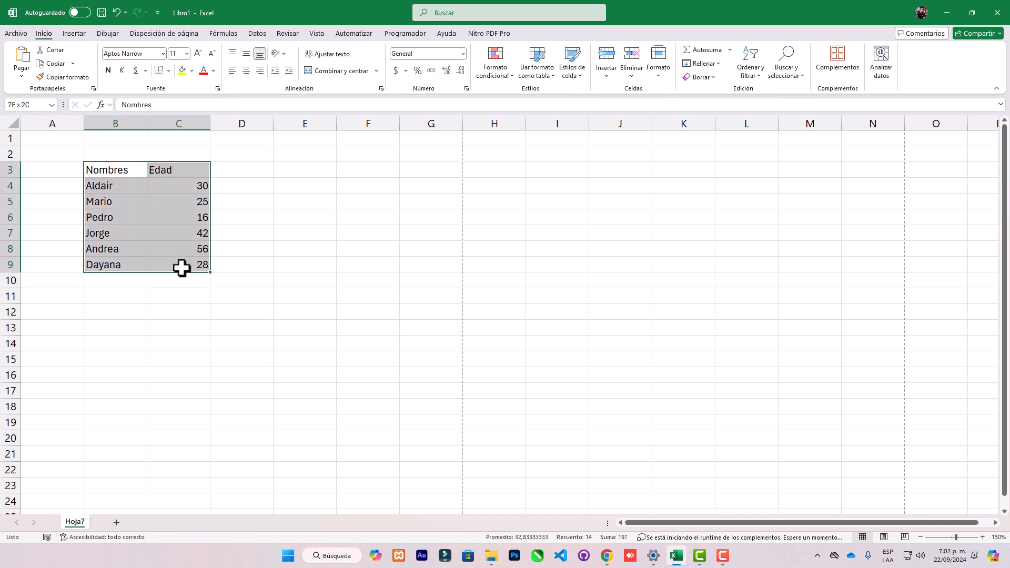
click(165, 229)
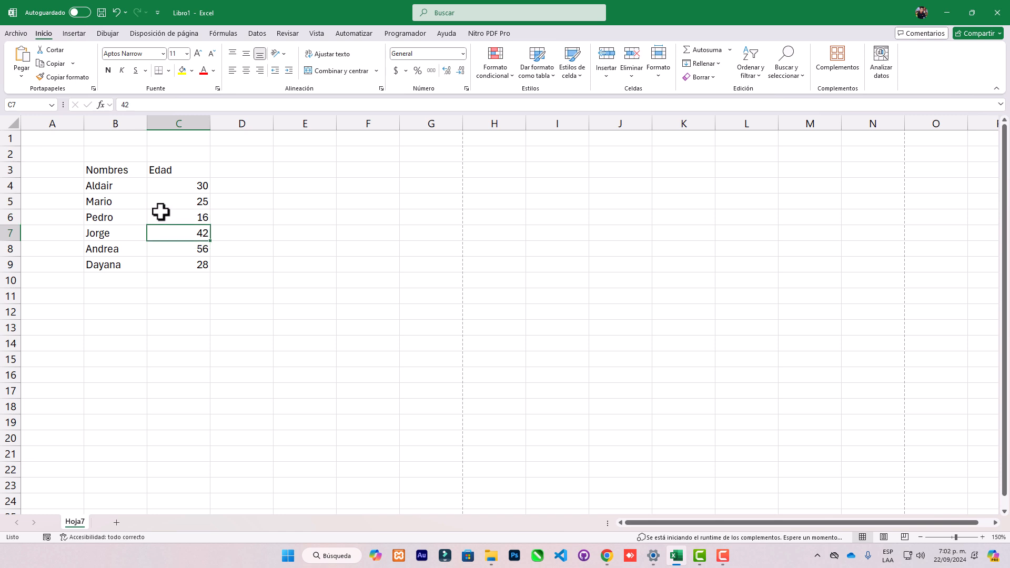
drag(115, 168, 173, 269)
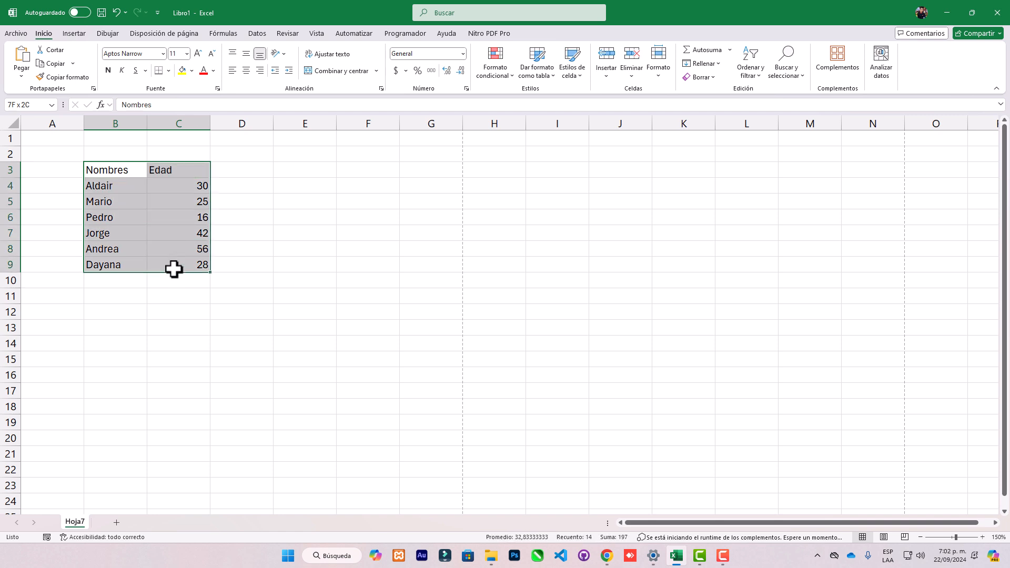
click(169, 71)
click(181, 176)
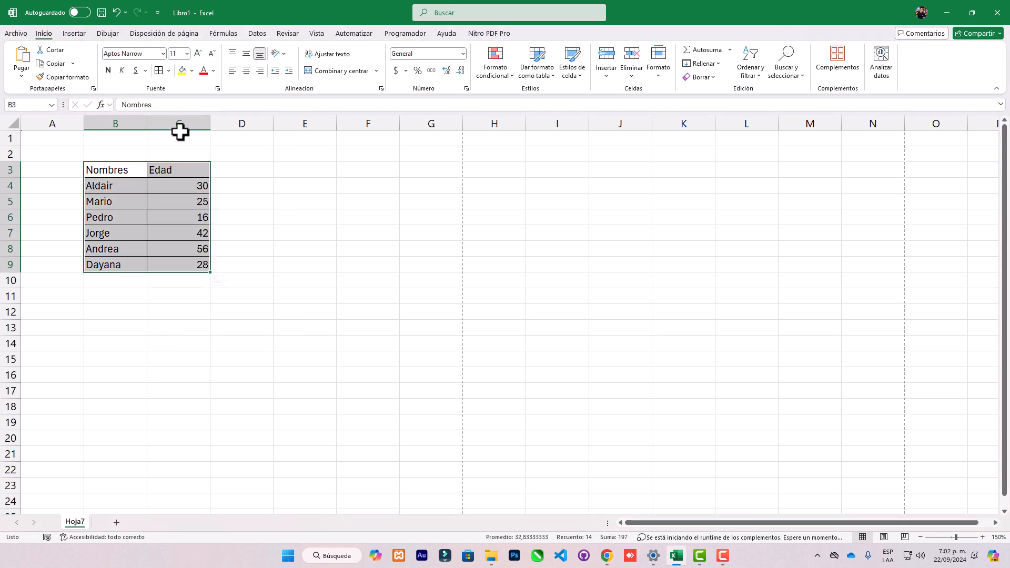
click(169, 71)
click(185, 207)
Make the Nombres and Edad headers bold and centre them horizontally and vertically.
click(137, 201)
drag(133, 171, 156, 171)
click(108, 70)
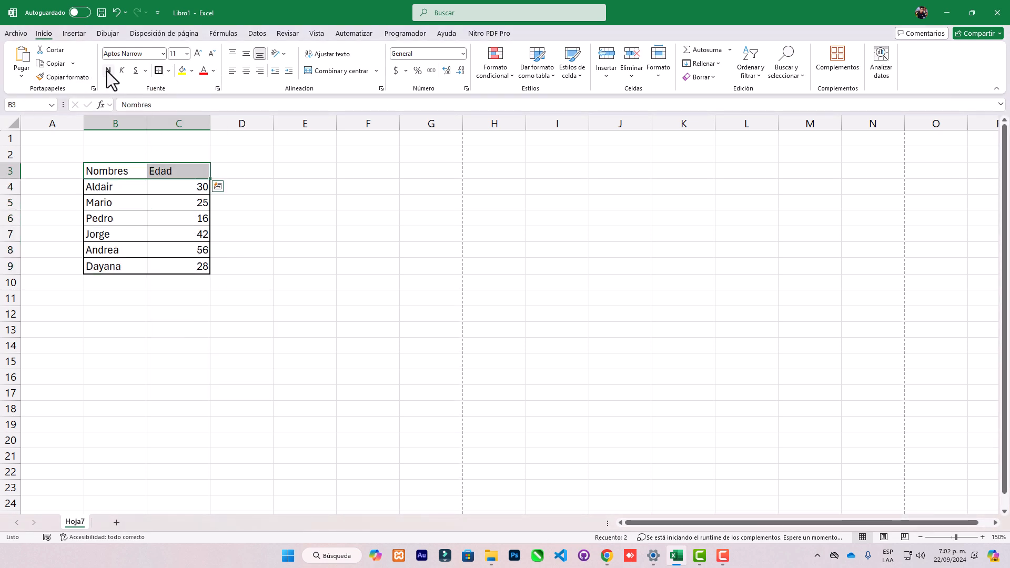
click(246, 71)
click(246, 54)
click(144, 191)
Add filters to the Nombres and Edad header cells.
click(136, 171)
key(Right)
drag(105, 169, 162, 169)
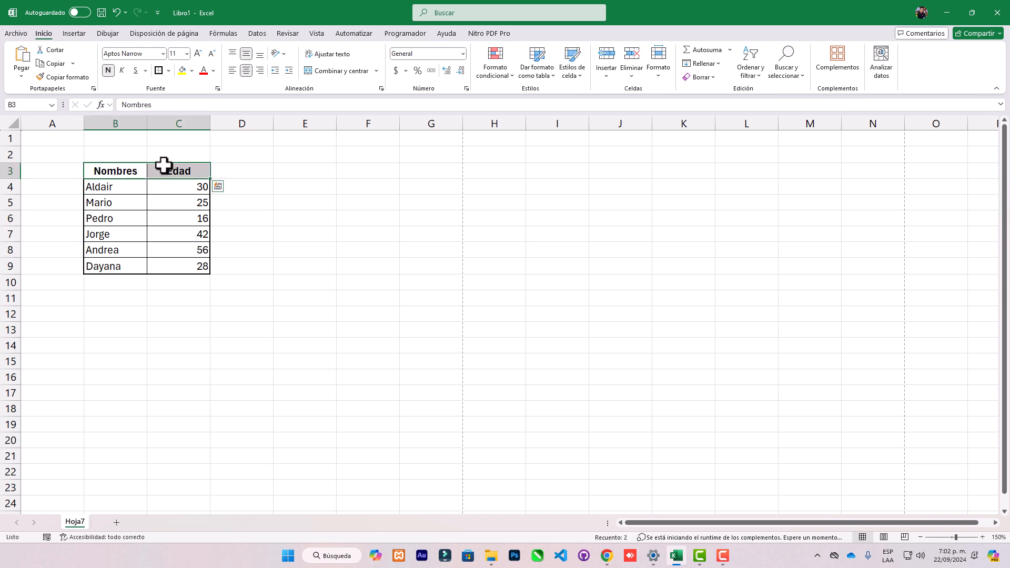
click(750, 61)
click(772, 138)
click(368, 187)
View the filter and sort options of the Edad column, and close them without applying any.
click(205, 173)
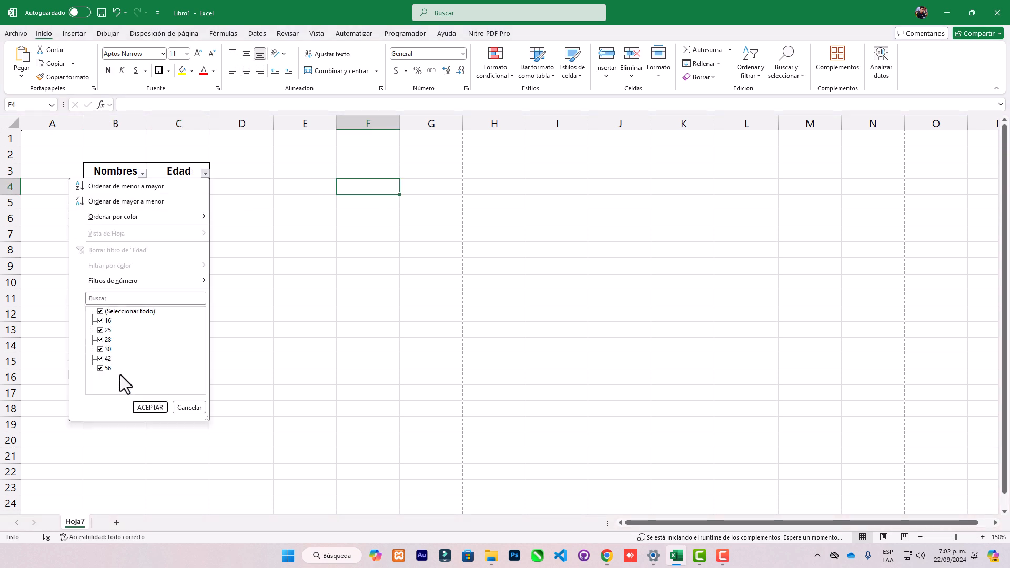
click(188, 407)
click(175, 245)
drag(108, 170, 174, 267)
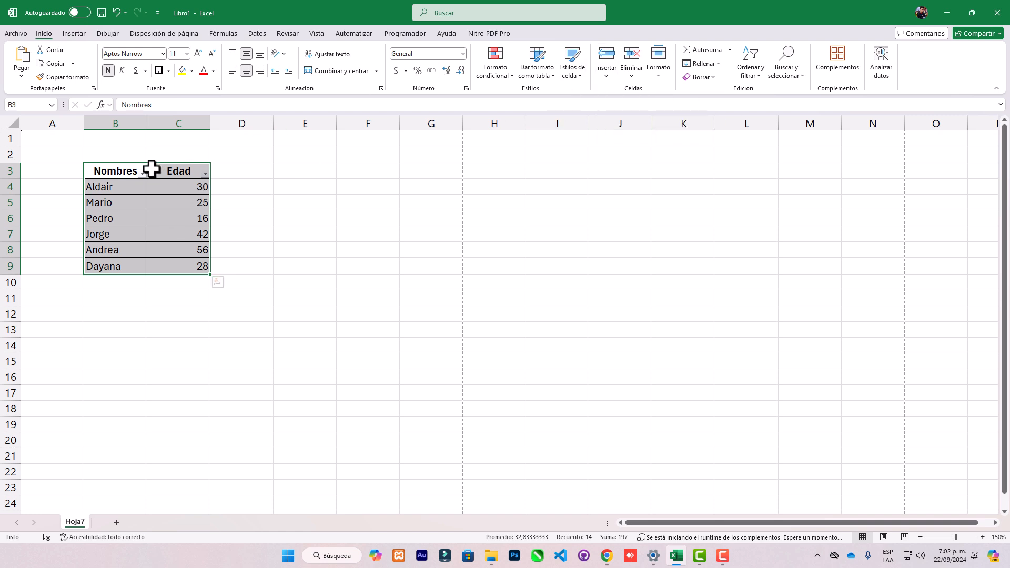
click(150, 188)
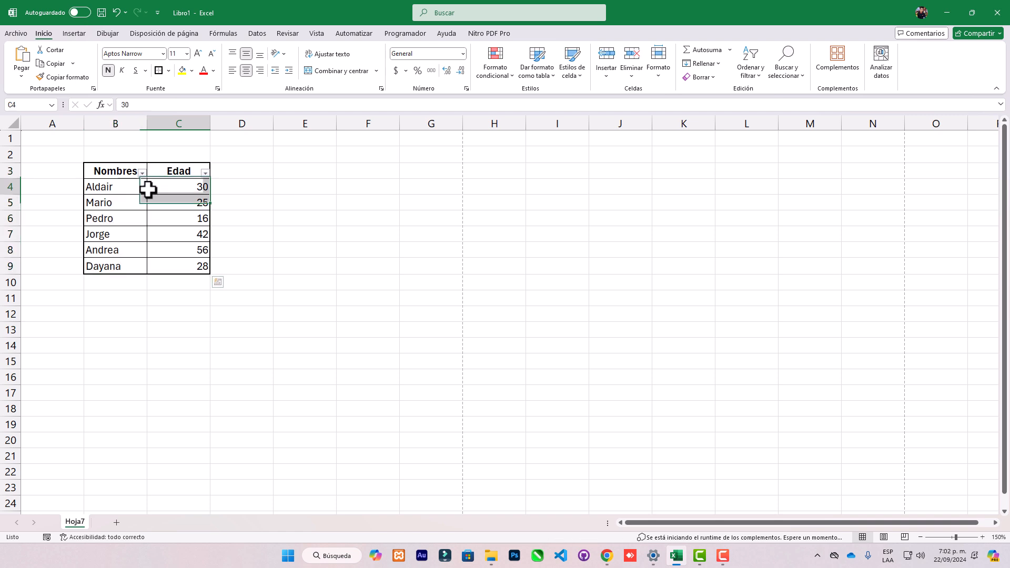
click(122, 187)
click(183, 189)
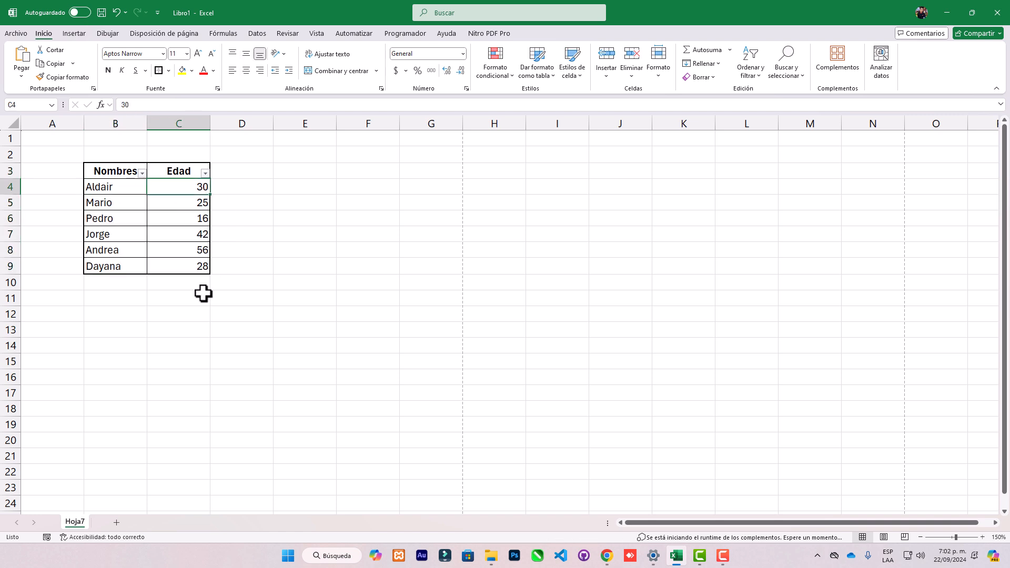
click(180, 294)
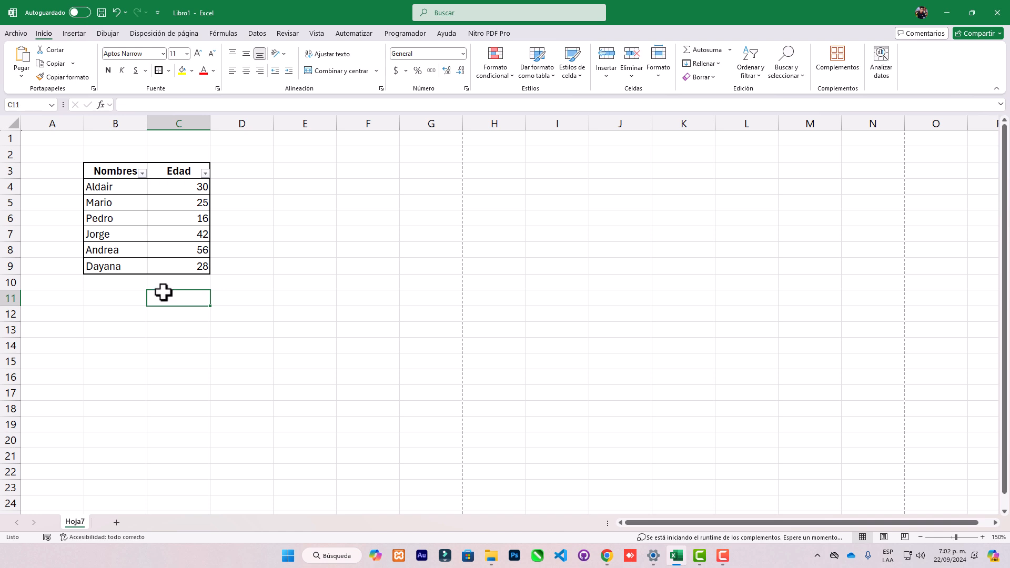
Enter the labels Total in cell B11 and Promedio in cell B12 below the table.
click(118, 297)
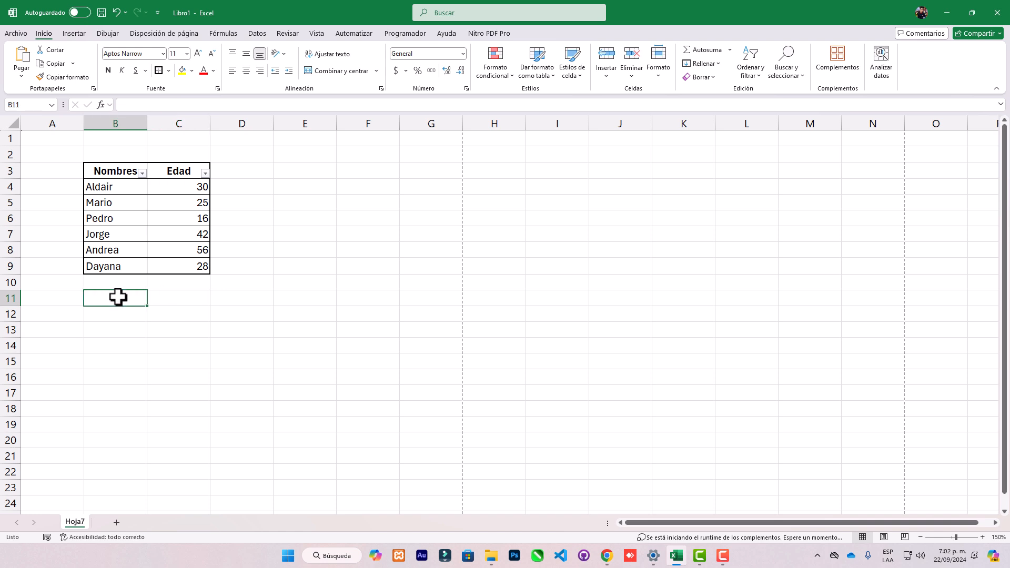
text(Total)
key(Return)
text(Promedio)
key(Return)
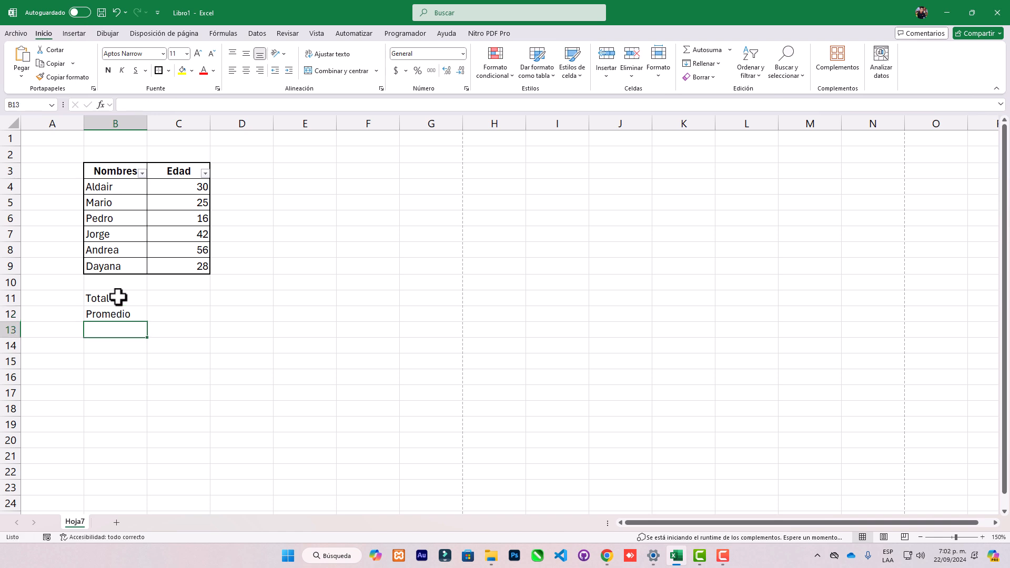
Enter the labels Minimo in cell B13 and Maximo in cell B14, under Promedio.
text(Minimo)
key(Return)
text(Ma)
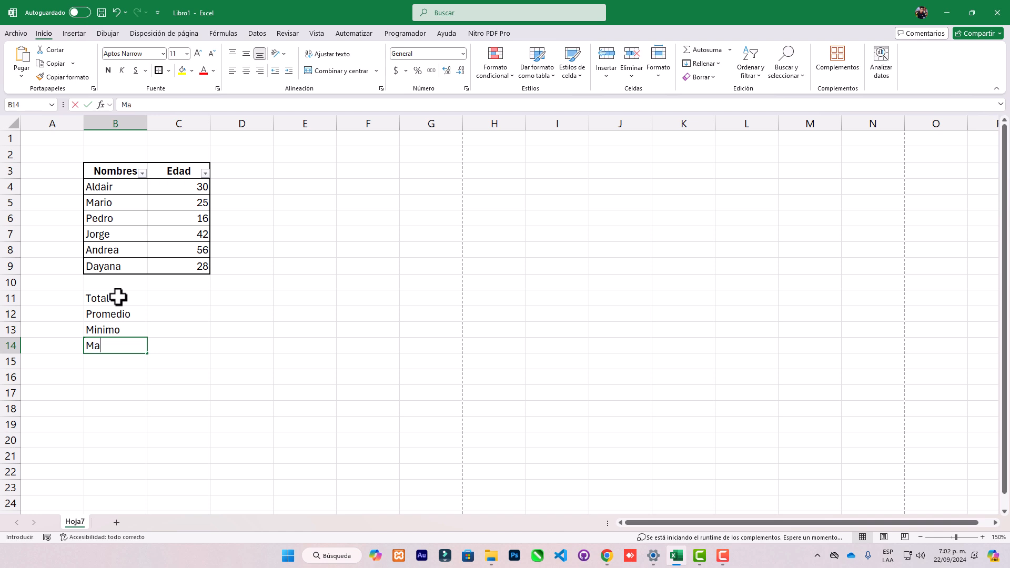
text(ximo)
key(Return)
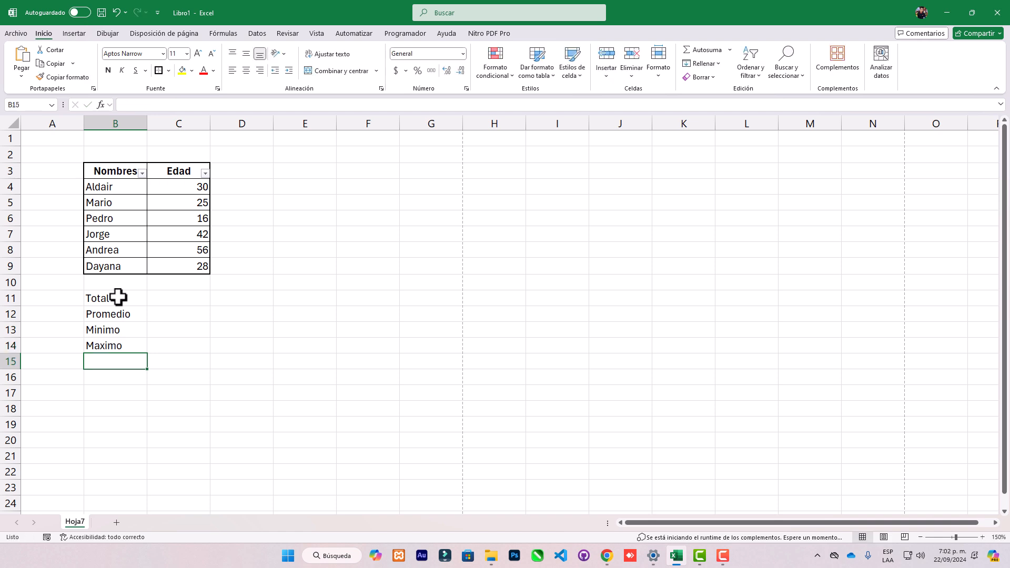
Label cell B15 below Maximo as Cantidad.
text(Contar)
key(Return)
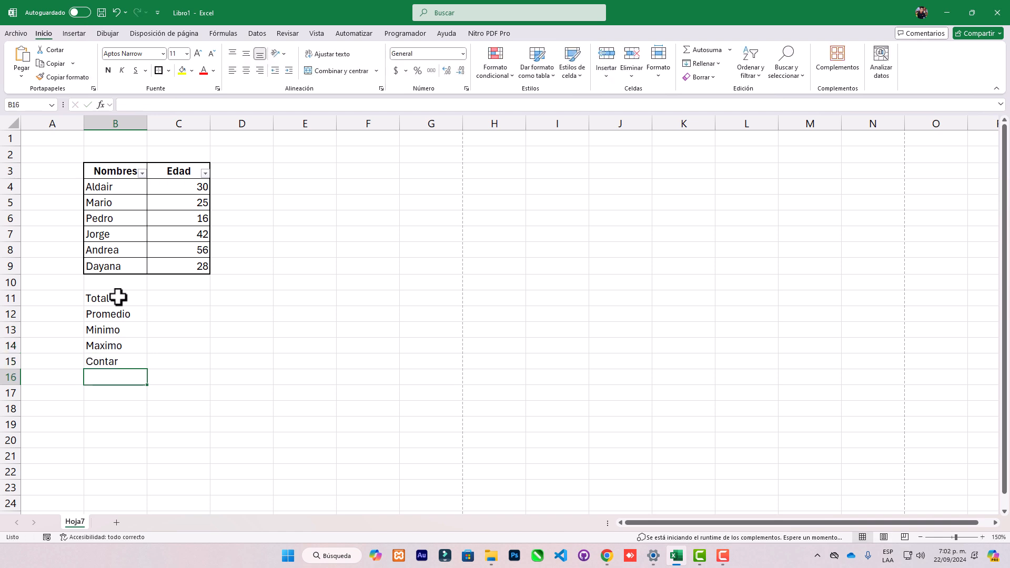
key(Up)
text(C)
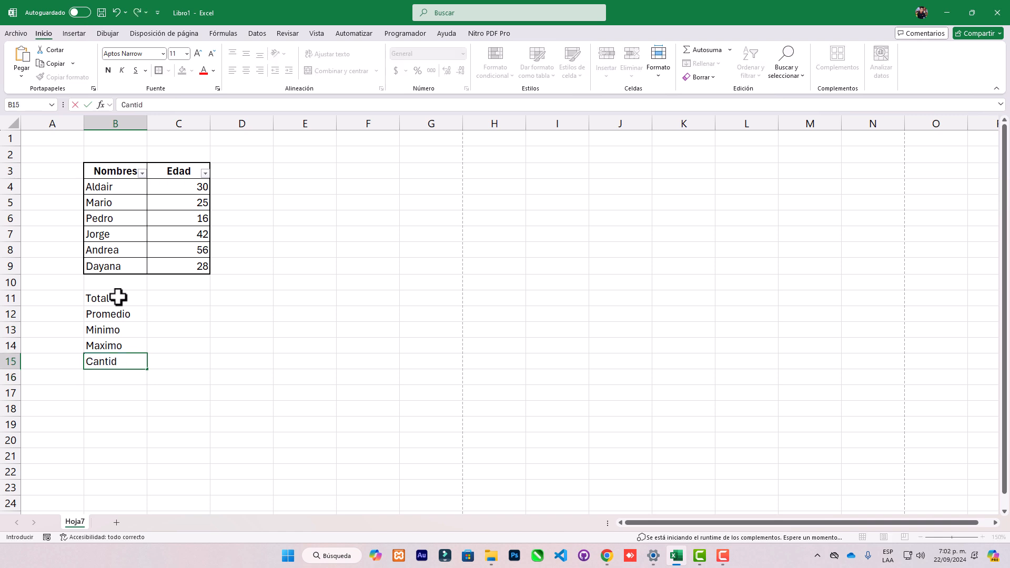
text(antidad)
click(162, 354)
click(206, 296)
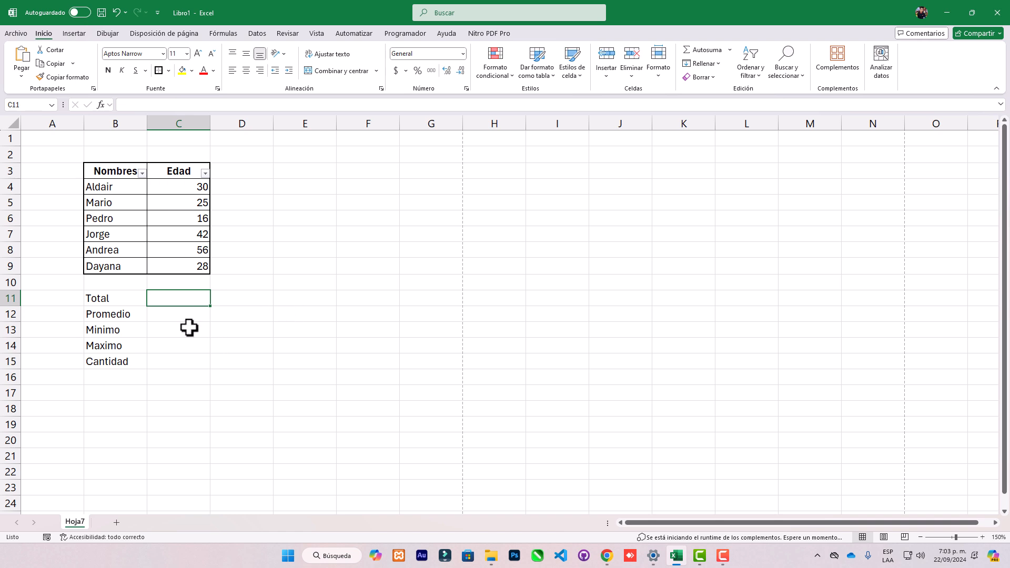
click(109, 301)
click(155, 301)
click(118, 303)
click(168, 303)
click(116, 303)
click(165, 302)
click(125, 302)
Total the ages in cell C11 using AutoSum over the range C4:C10.
click(163, 301)
click(703, 49)
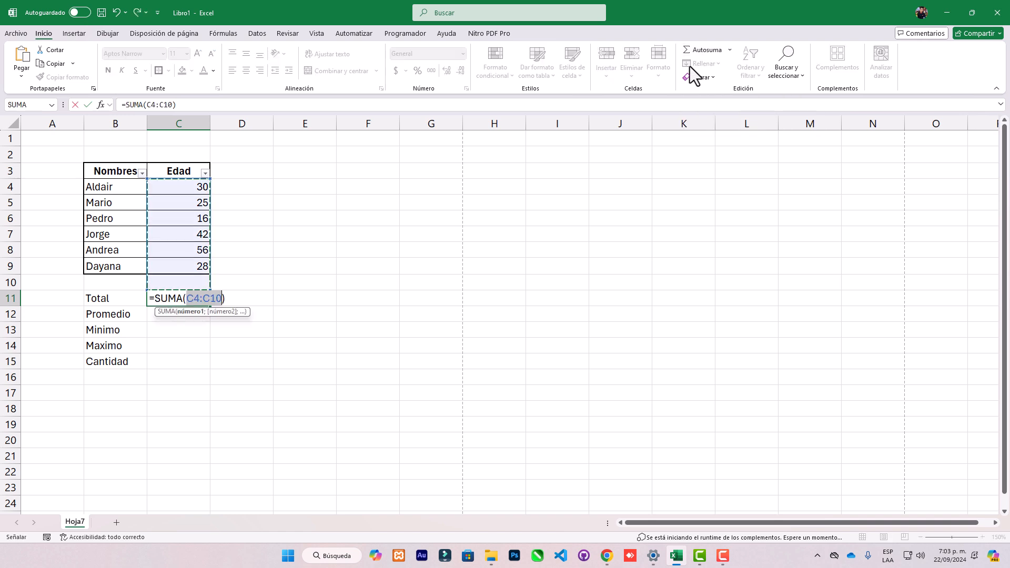
key(Return)
Review the formula in C11 against the ages in C4:C9.
click(200, 298)
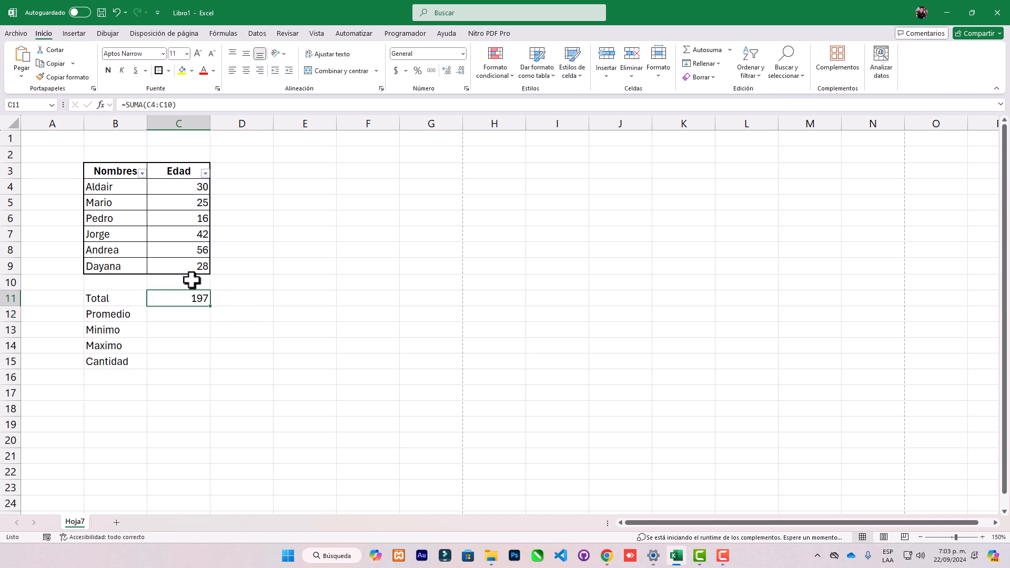
click(187, 186)
drag(188, 186, 168, 268)
click(176, 192)
drag(177, 187, 174, 247)
click(178, 298)
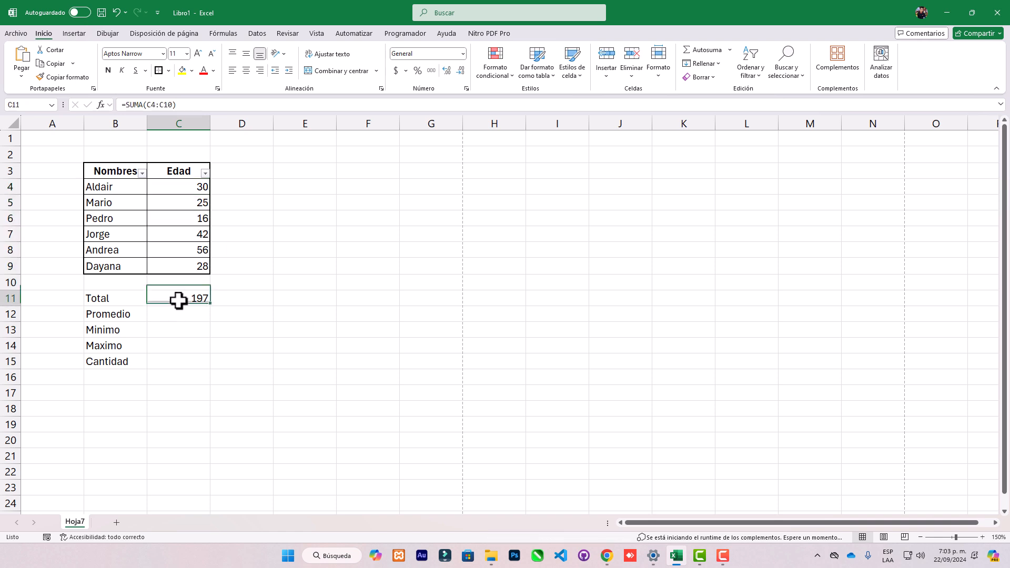
Enter the formula =SUMA(C4:C9) in cell D11, beside the total.
click(237, 296)
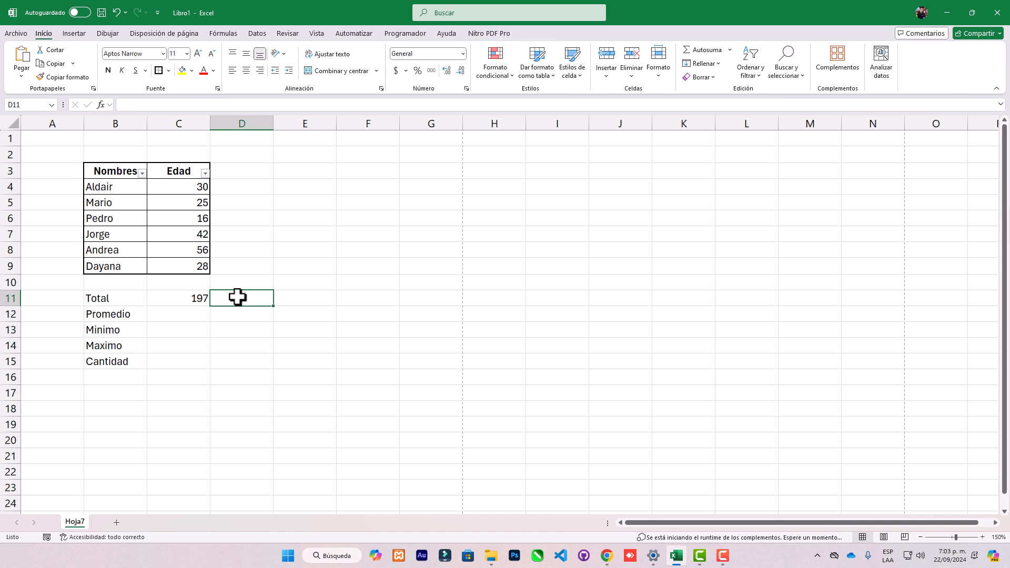
text(=suma)
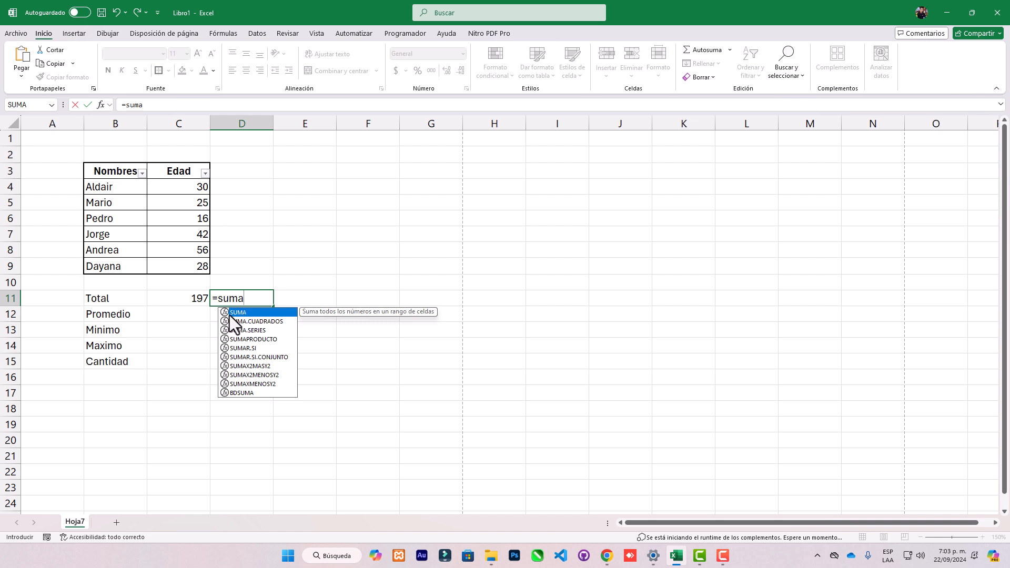
double_click(251, 315)
drag(185, 184, 192, 269)
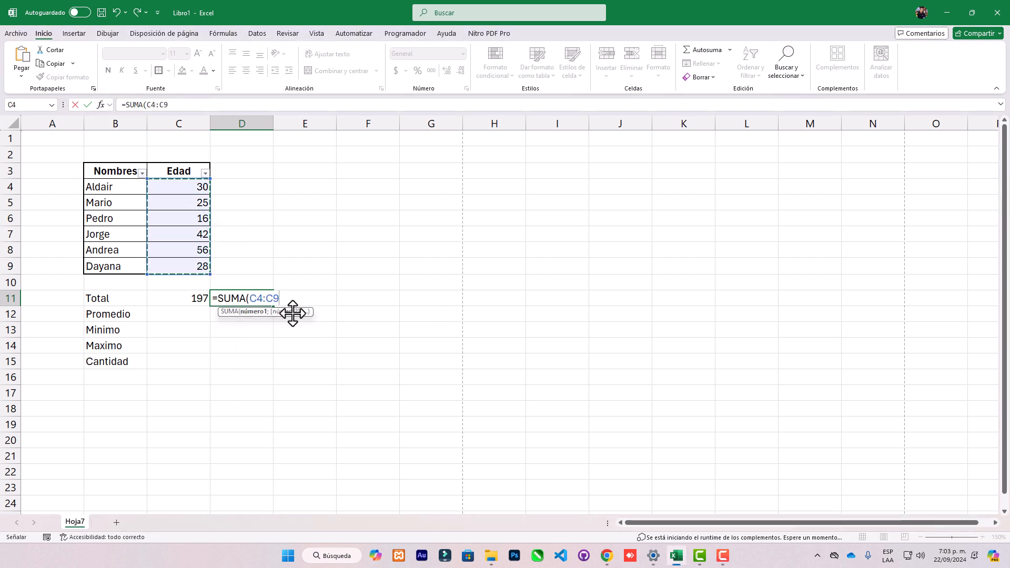
key(Return)
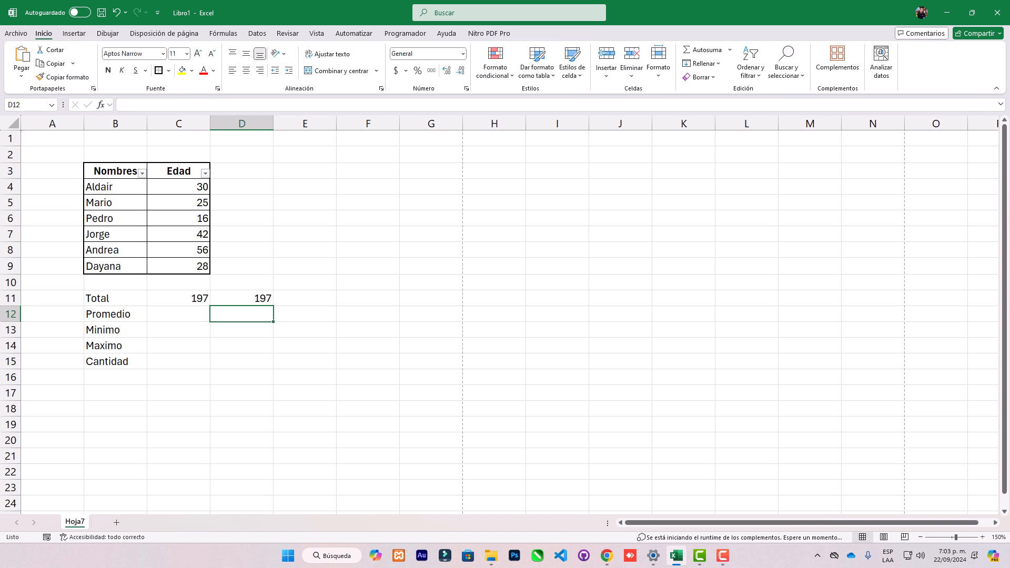
key(F10)
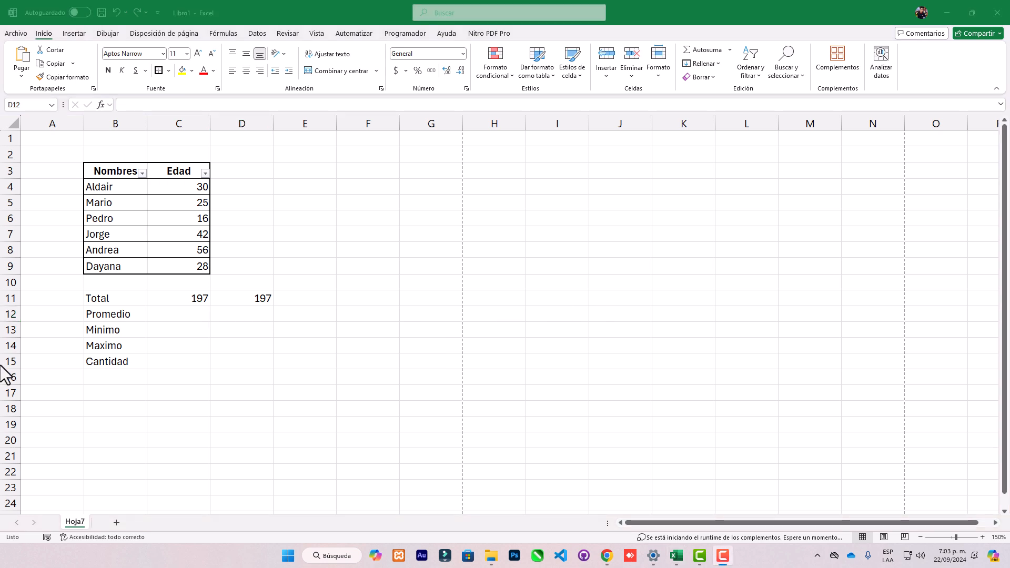
click(191, 315)
click(189, 203)
click(183, 219)
click(184, 235)
click(177, 252)
click(173, 265)
Clear the duplicate sum formula from cell D11.
click(266, 299)
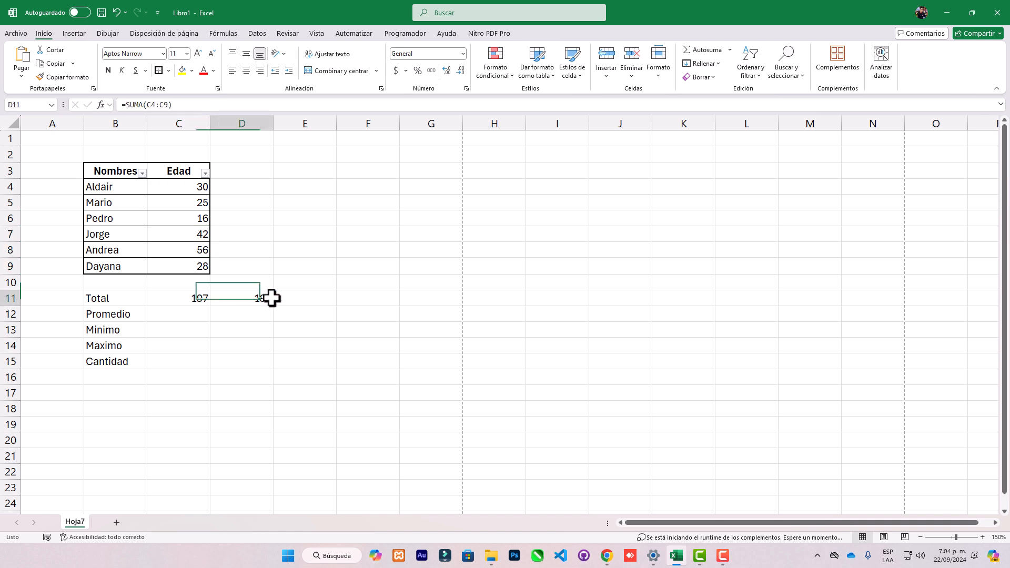
key(Delete)
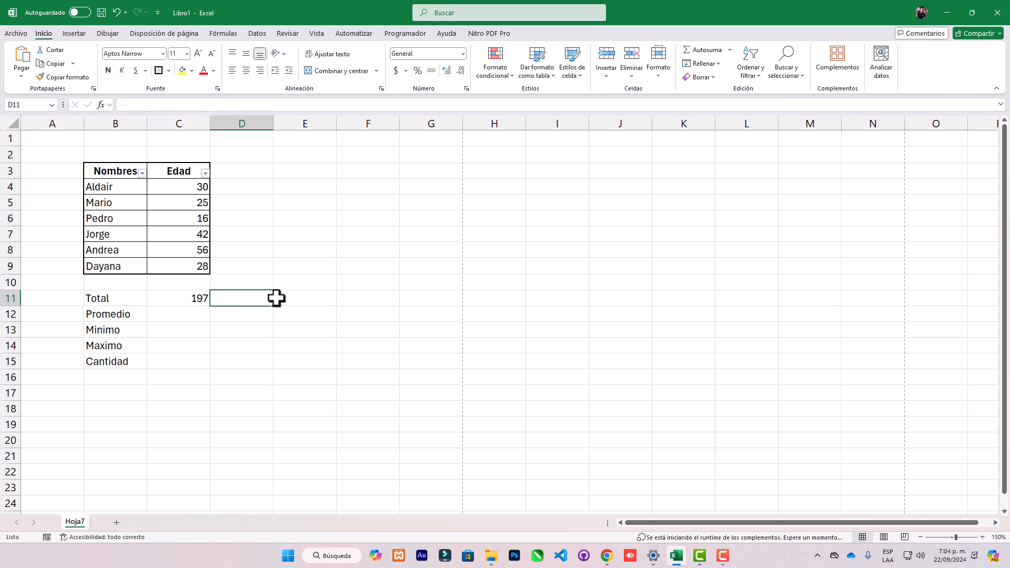
Open the Calculadora app and divide 197 by 6 to work out the average age.
key(super)
text(calculadora)
key(Return)
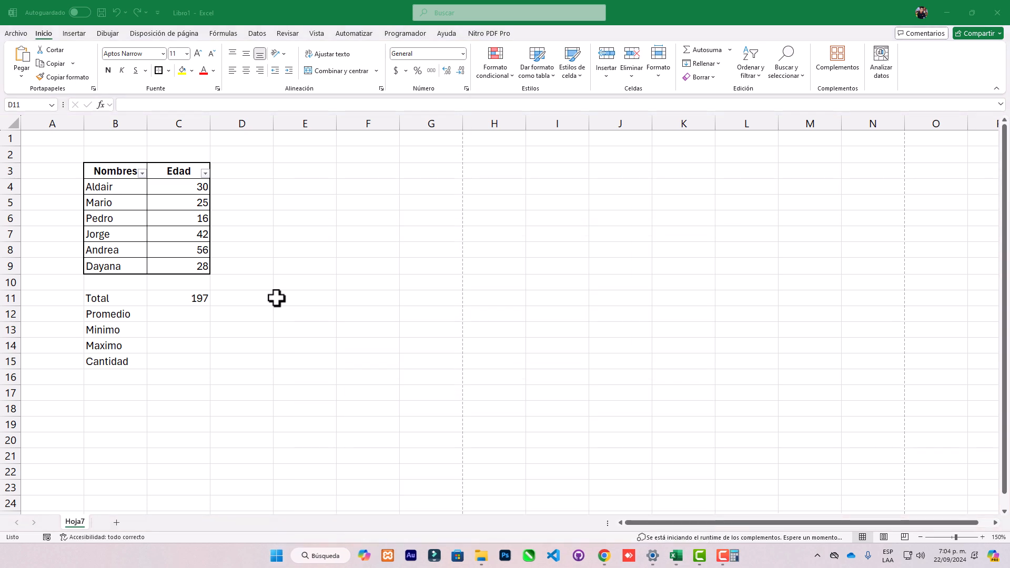
click(490, 315)
click(569, 263)
click(492, 261)
click(608, 236)
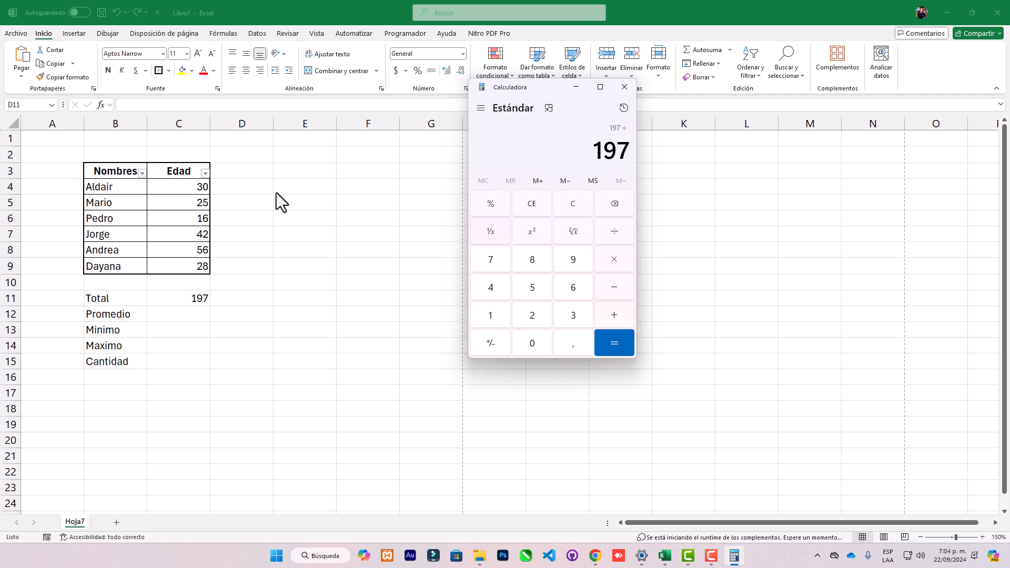
click(572, 290)
click(614, 345)
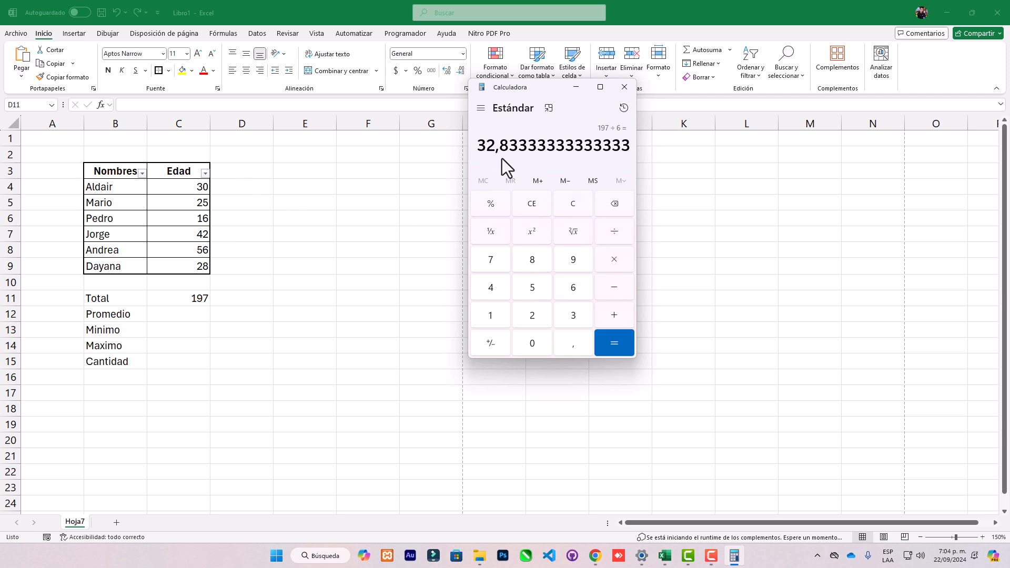
Switch back to Excel and calculate the average age in cell C12 with =PROMEDIO(C4:C9).
click(249, 295)
click(189, 314)
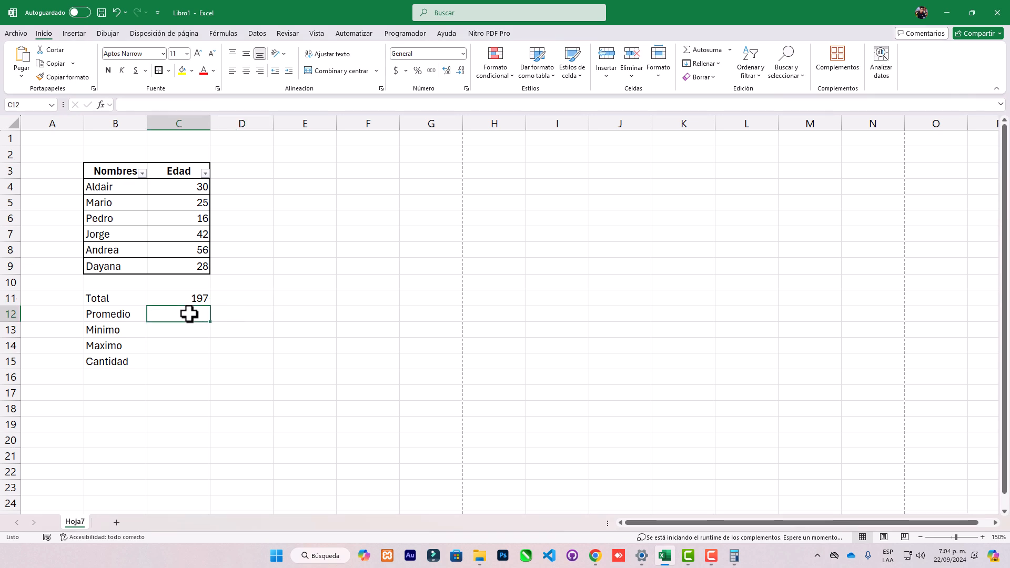
text(=)
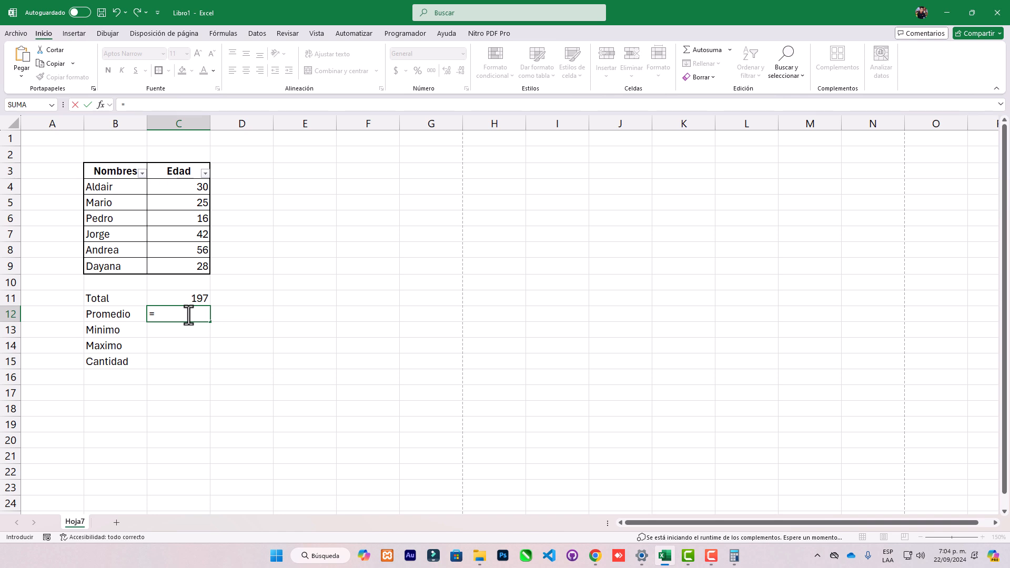
text(promedio)
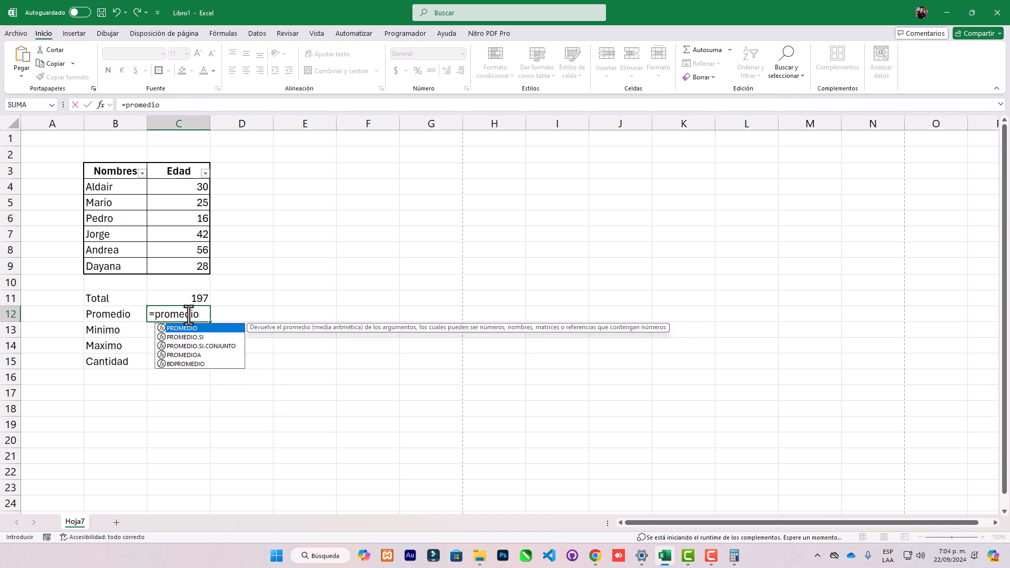
double_click(194, 329)
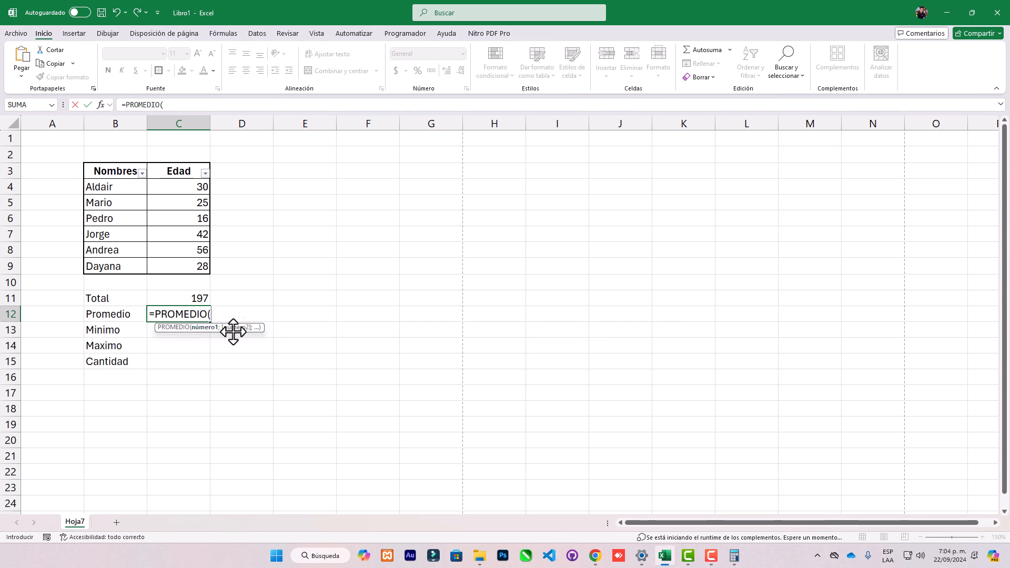
drag(201, 184, 196, 273)
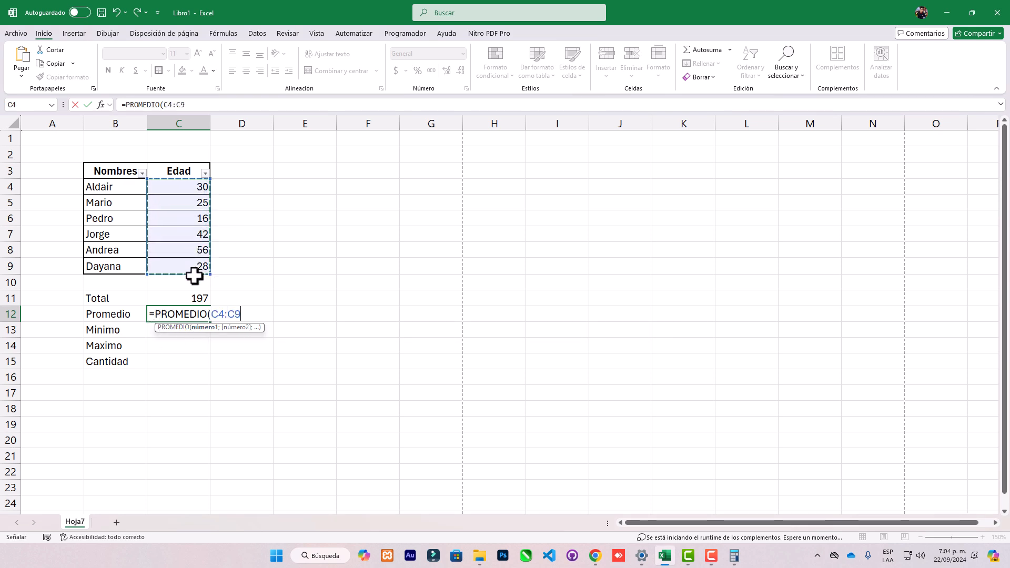
key(Return)
click(178, 314)
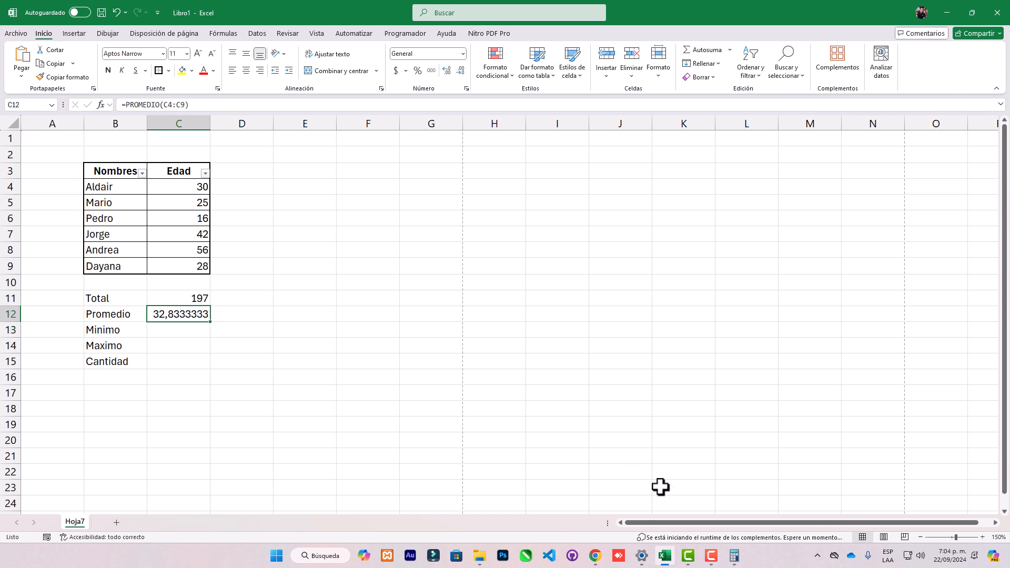
Bring Calculadora beside the table to compare its result with the average in C12, and close it.
click(734, 556)
drag(540, 87, 295, 172)
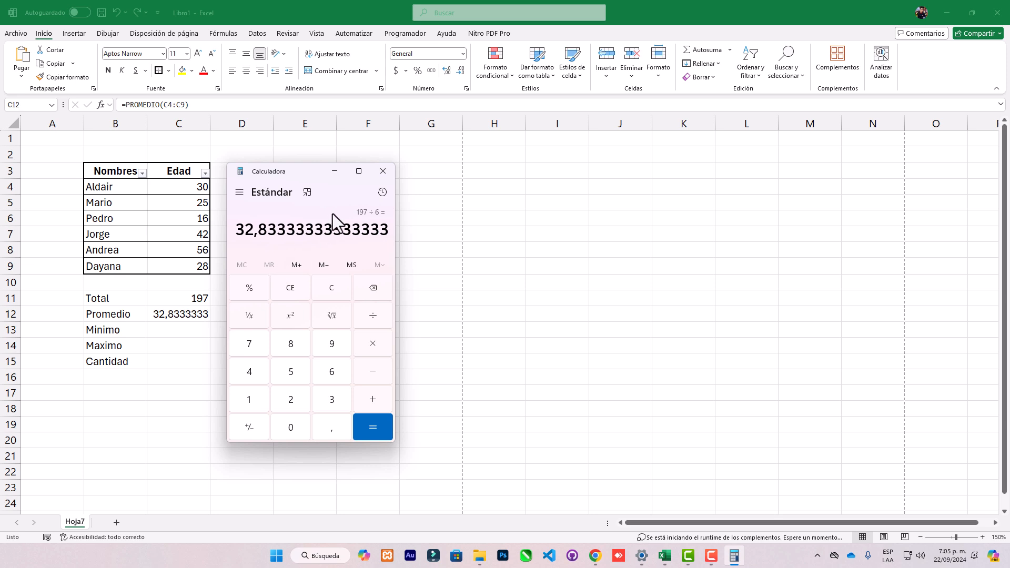
click(384, 172)
Enter the formula =C11/6 in cell D12, dividing the total by the number of people.
click(239, 314)
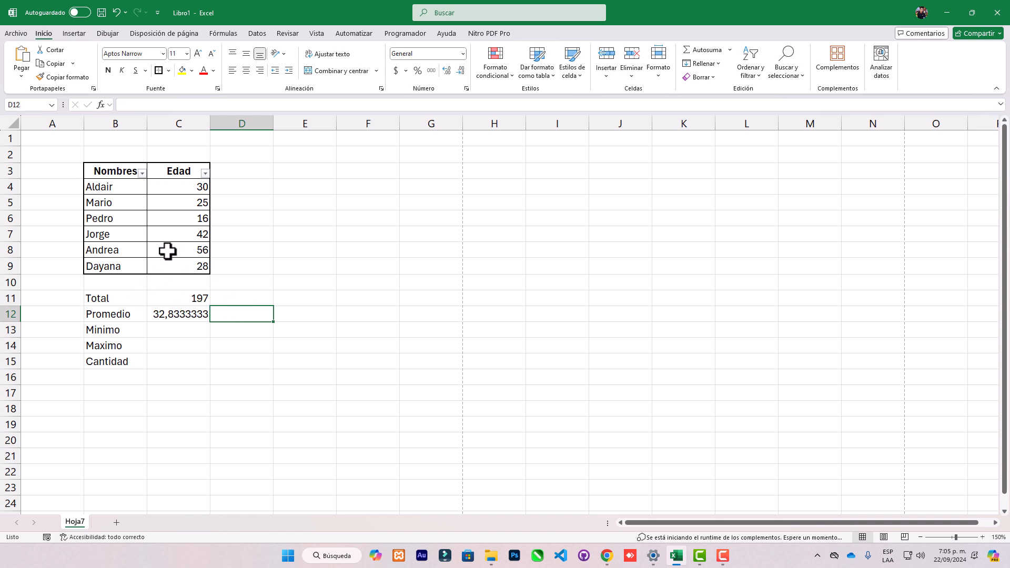
text(=)
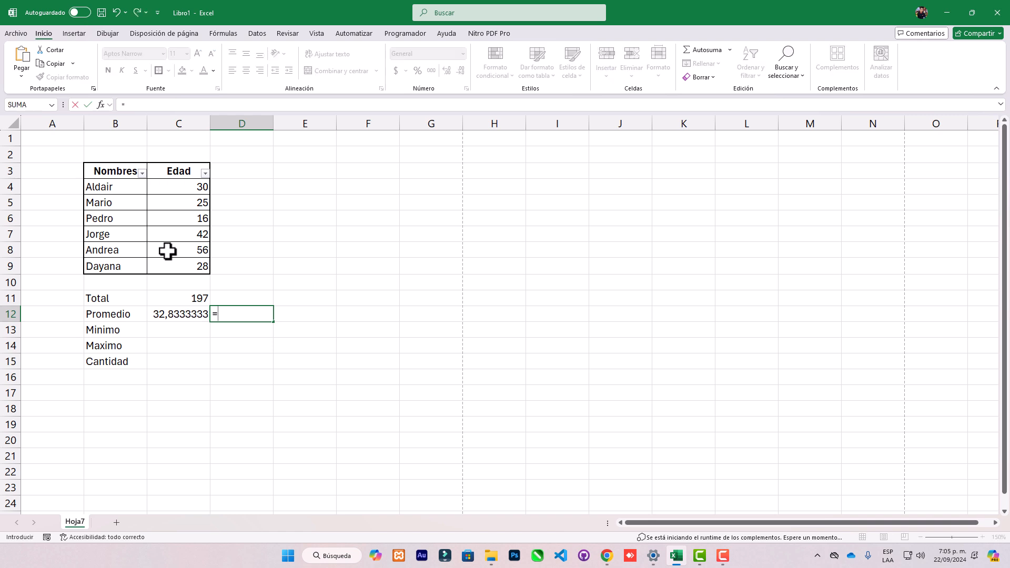
click(162, 300)
text(/6)
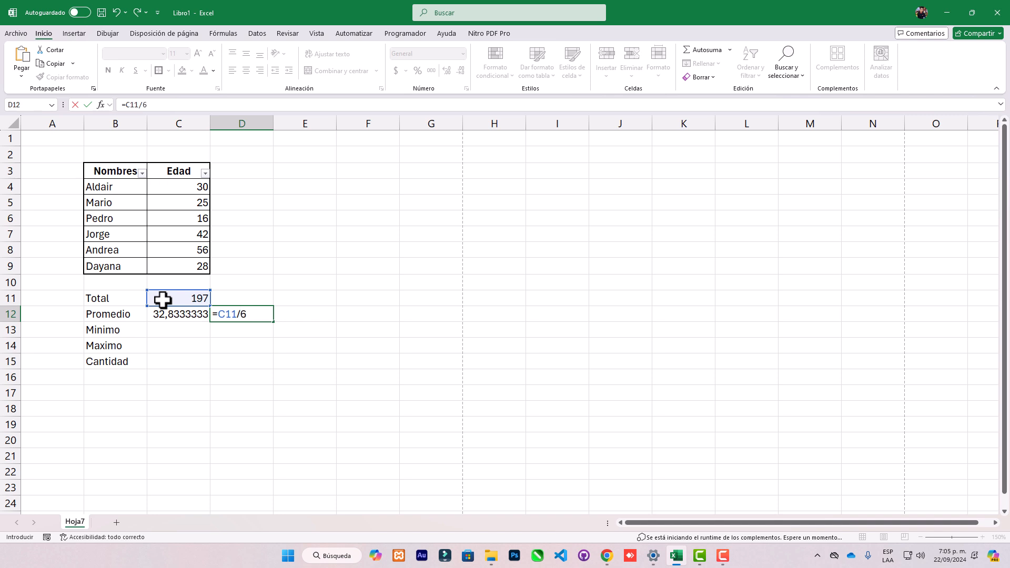
key(Return)
click(232, 314)
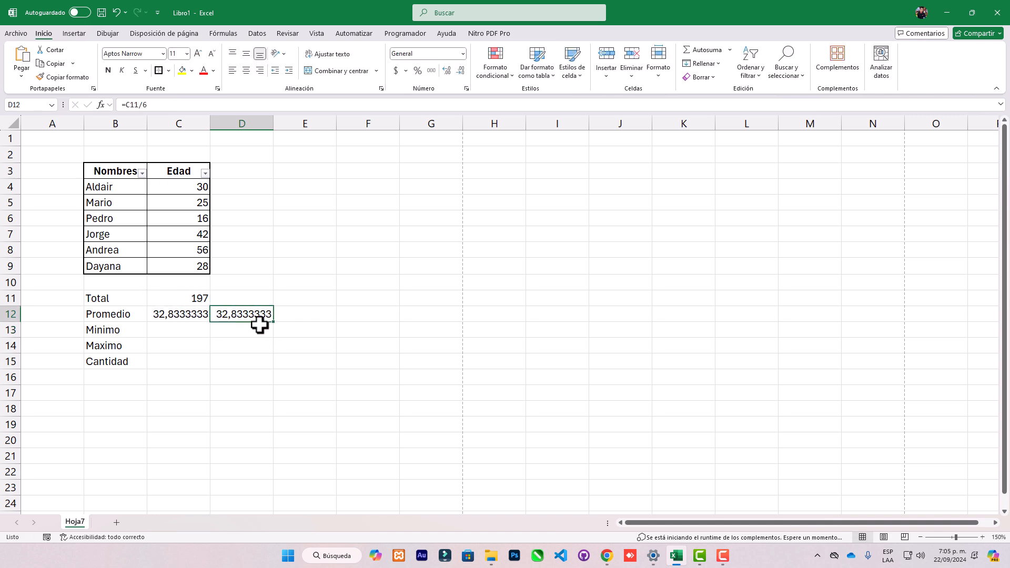
Compare the formulas in C12 and D12, and clear cell D12.
click(167, 316)
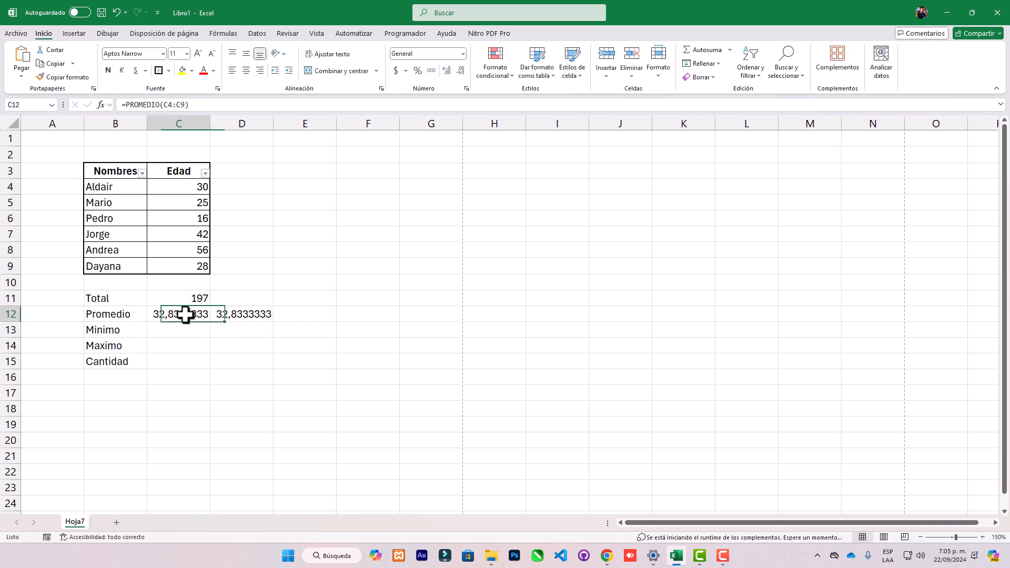
click(227, 318)
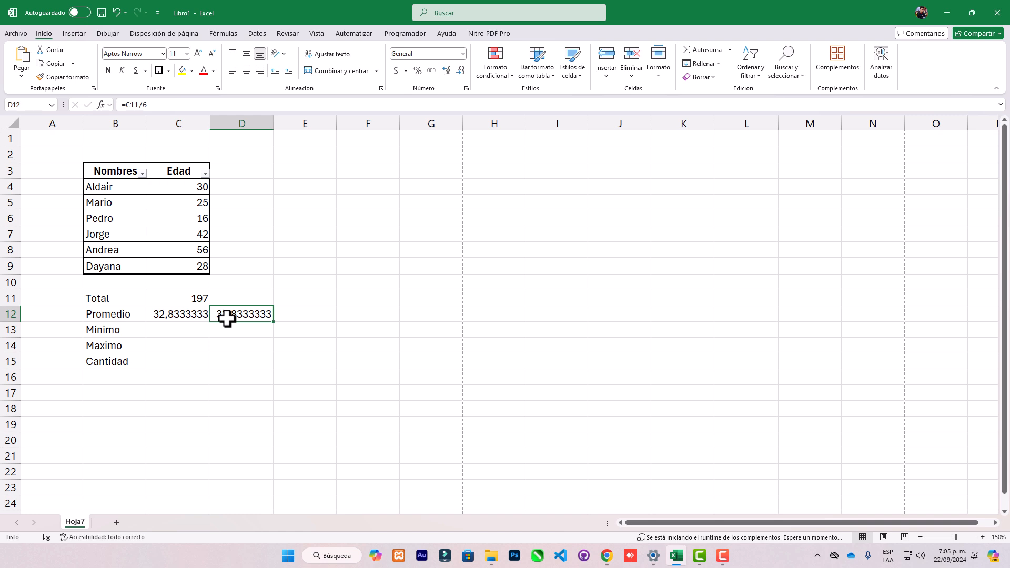
key(Delete)
Enter the formula =SUMA(C4:C9)/CONTAR(C4:C9) in cell D12 as an alternative average calculation.
text(=)
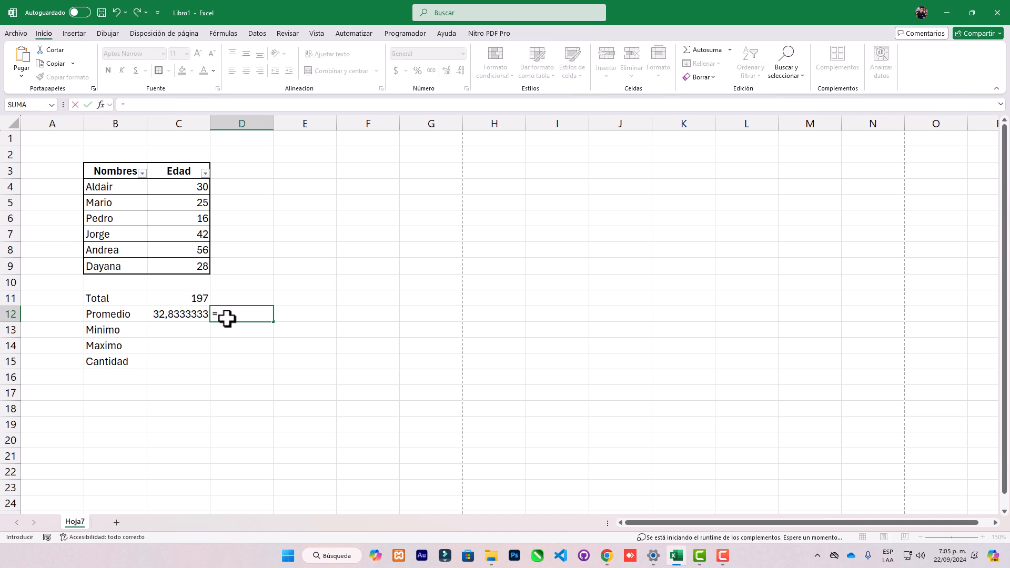
text(suma)
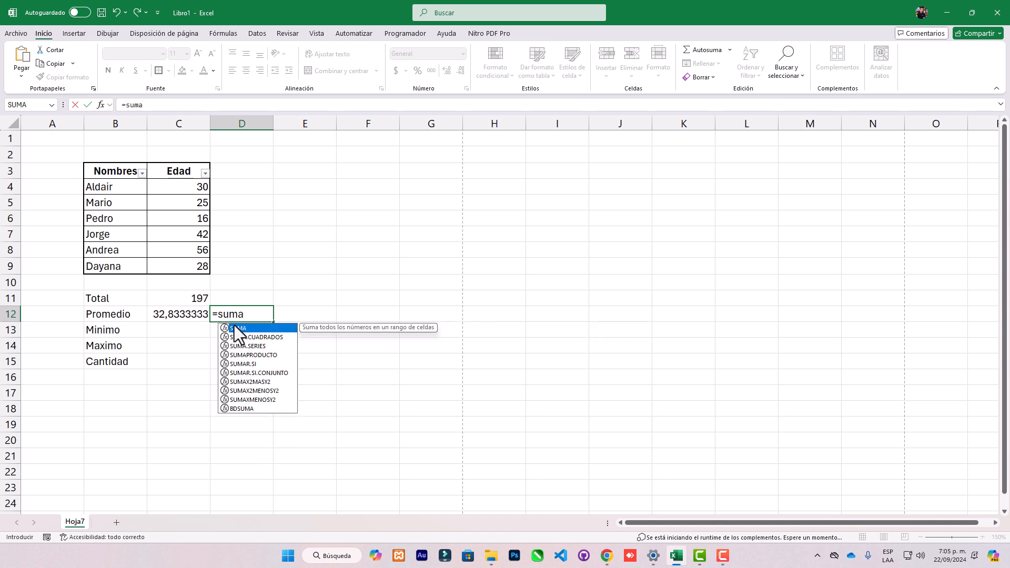
double_click(238, 328)
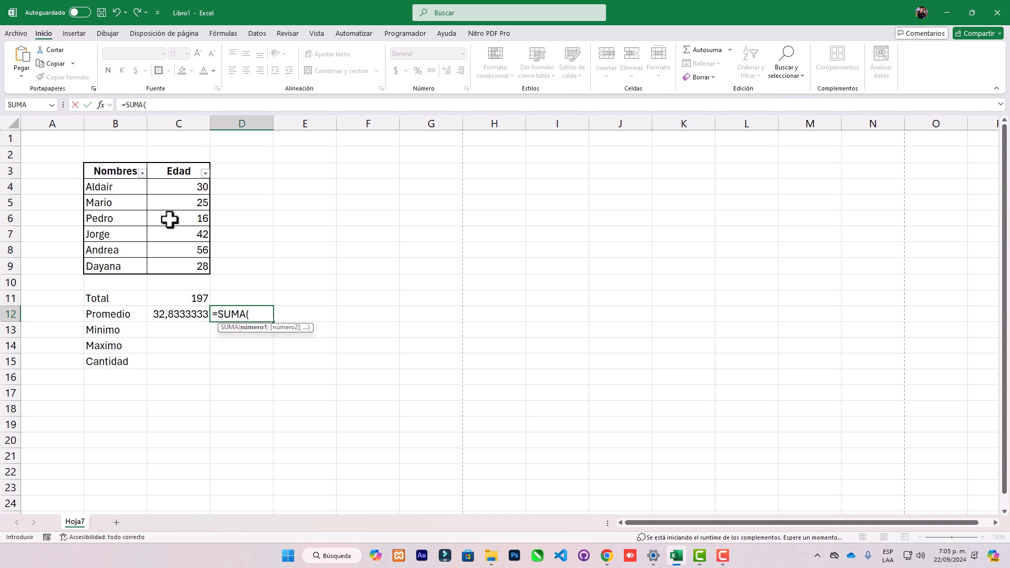
drag(191, 187, 188, 260)
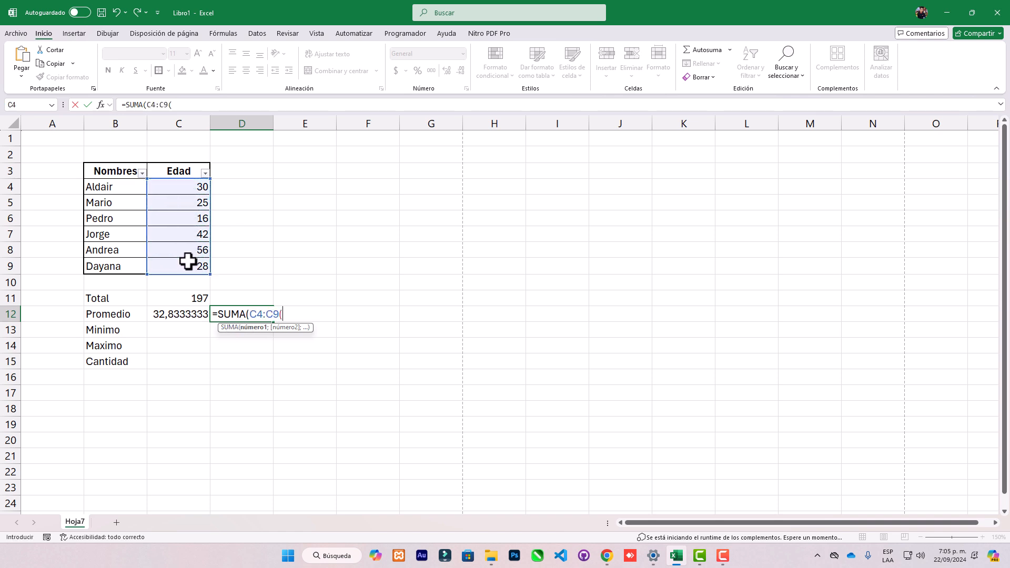
text()/con)
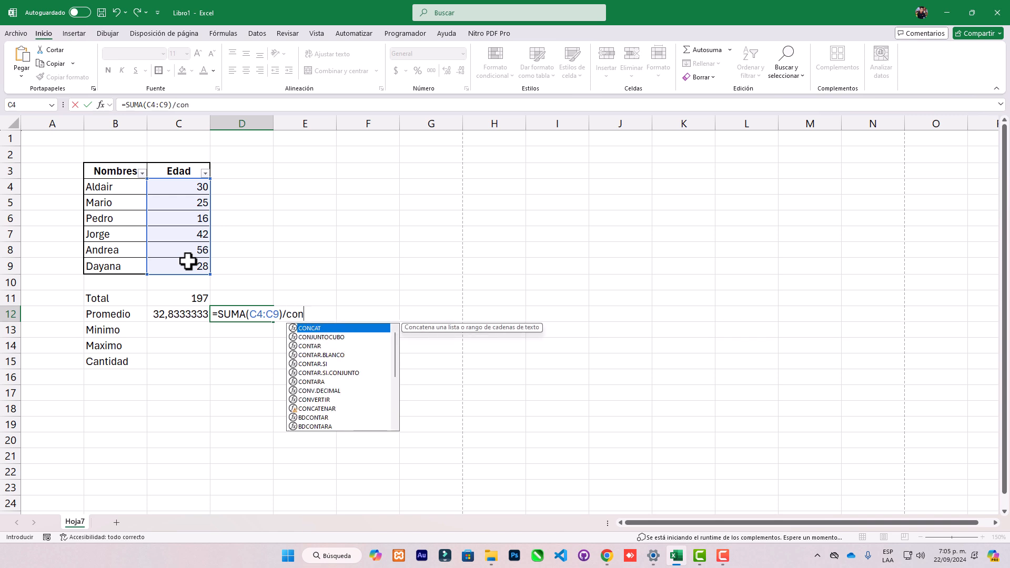
double_click(322, 345)
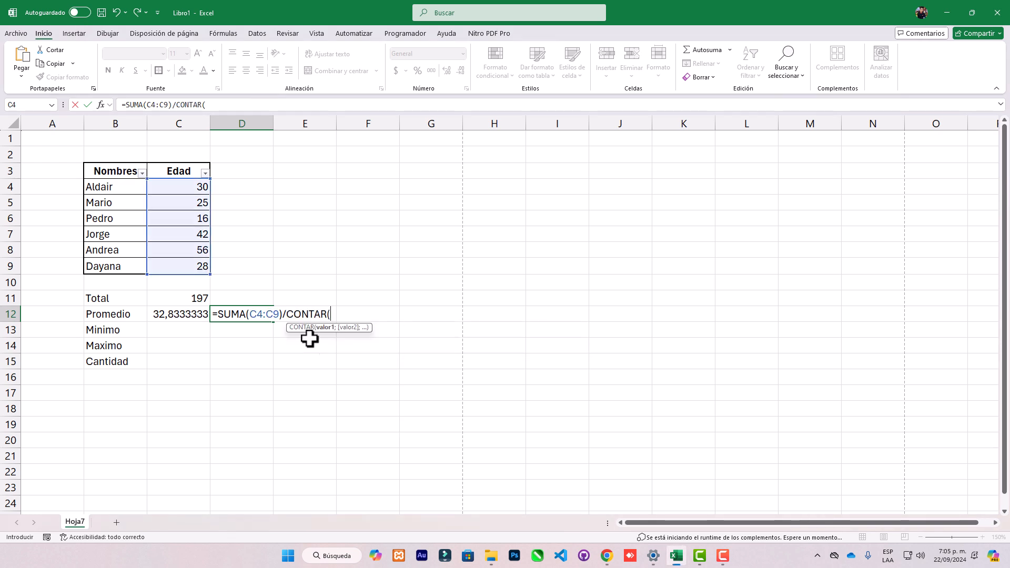
drag(191, 189, 187, 269)
key(Return)
click(480, 315)
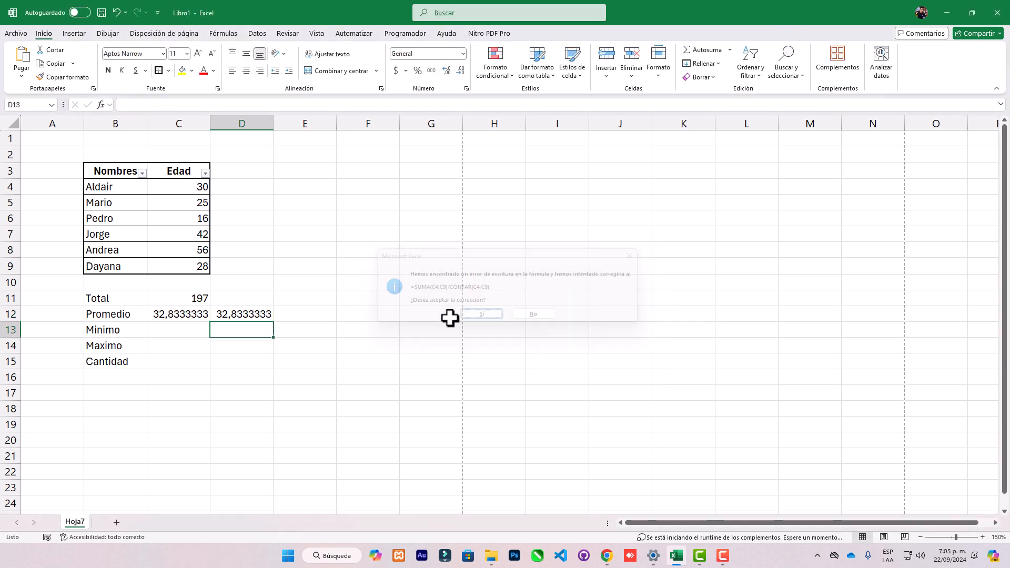
Review the sum and count parts of the formula in D12, and clear the cell.
click(250, 314)
click(266, 104)
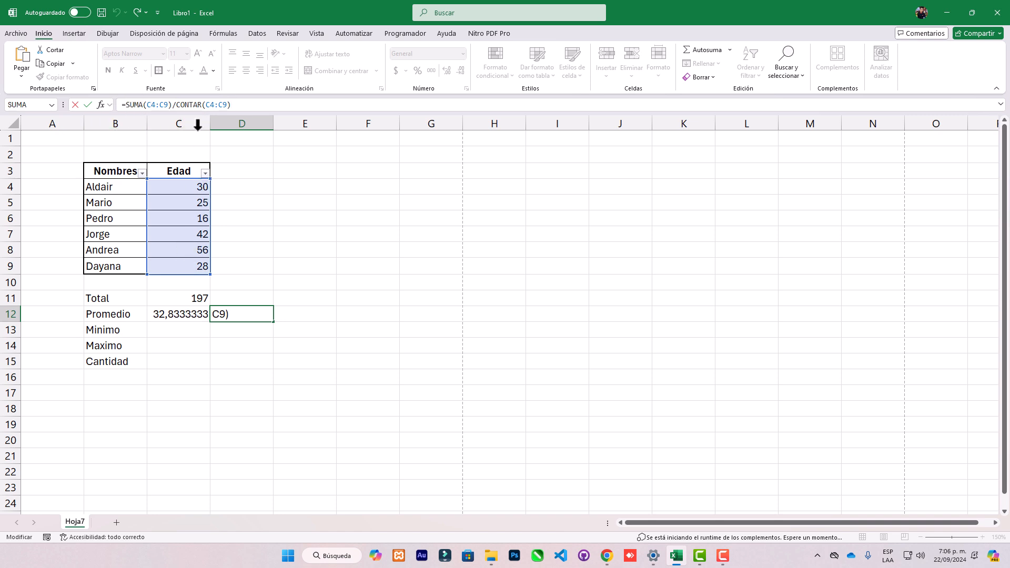
drag(175, 105, 241, 106)
click(171, 106)
text(/)
key(Return)
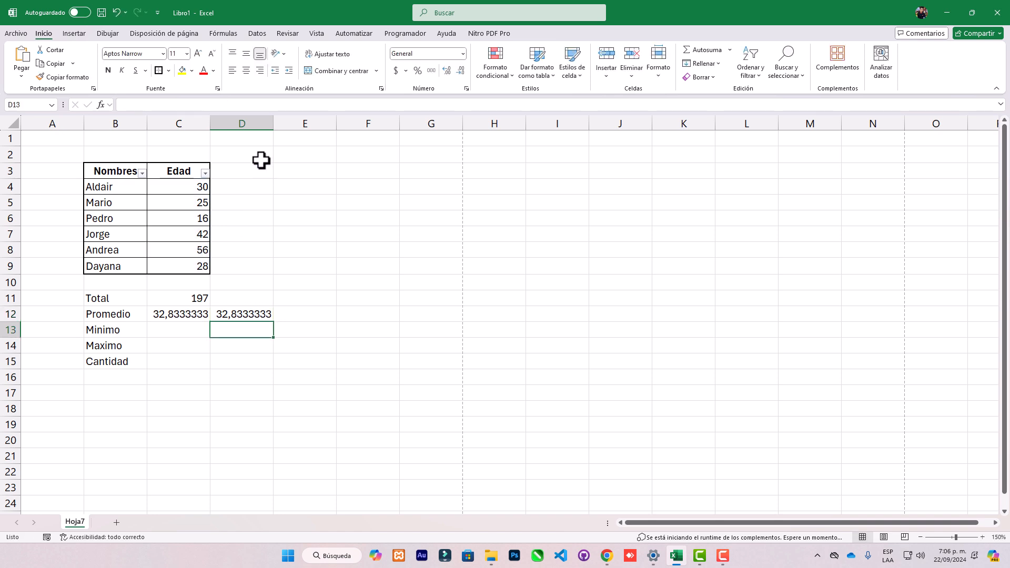
click(248, 312)
key(Delete)
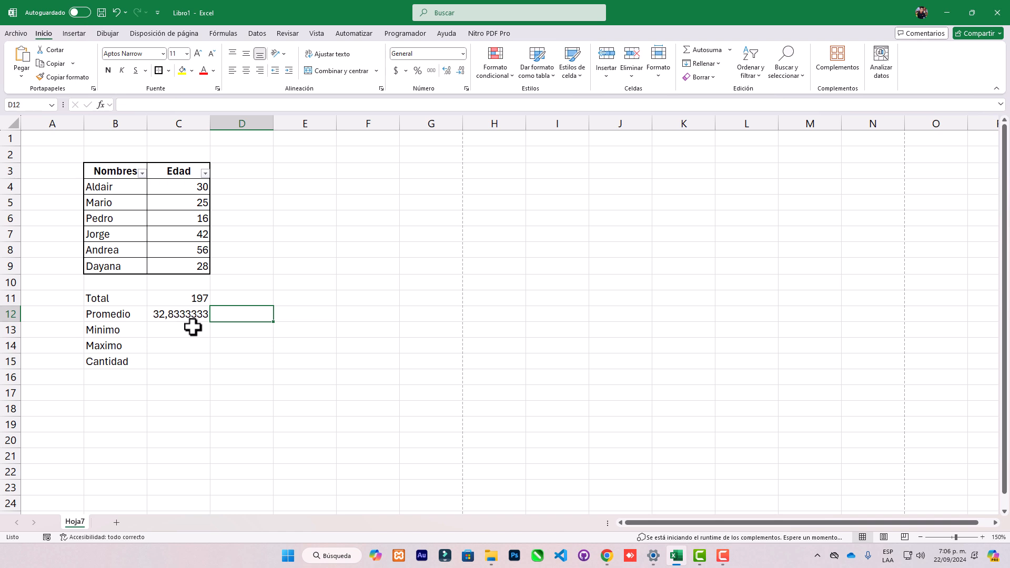
Calculate the minimum age in cell C13 with =MIN(C4:C9).
click(180, 314)
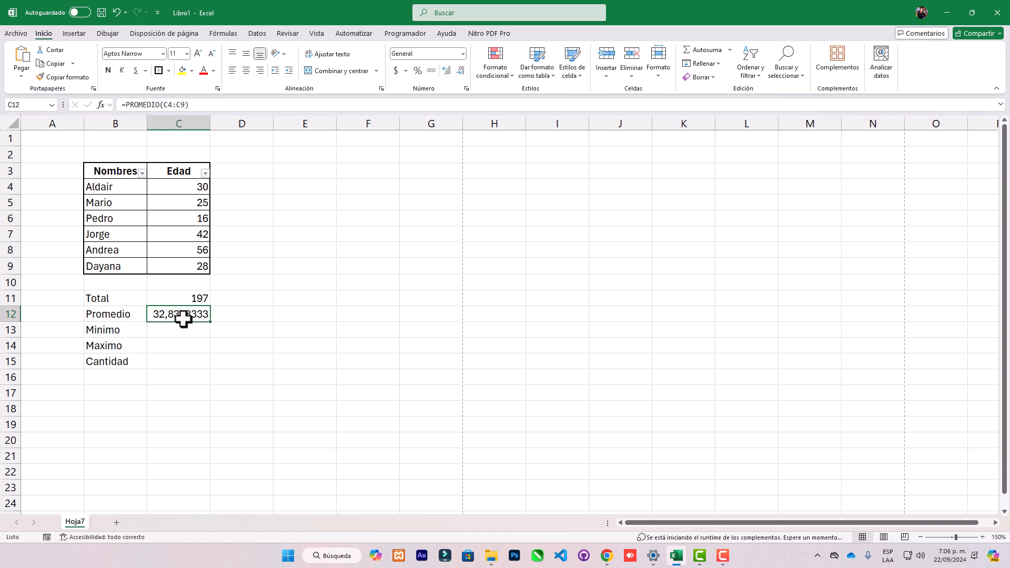
click(188, 332)
click(111, 331)
click(176, 332)
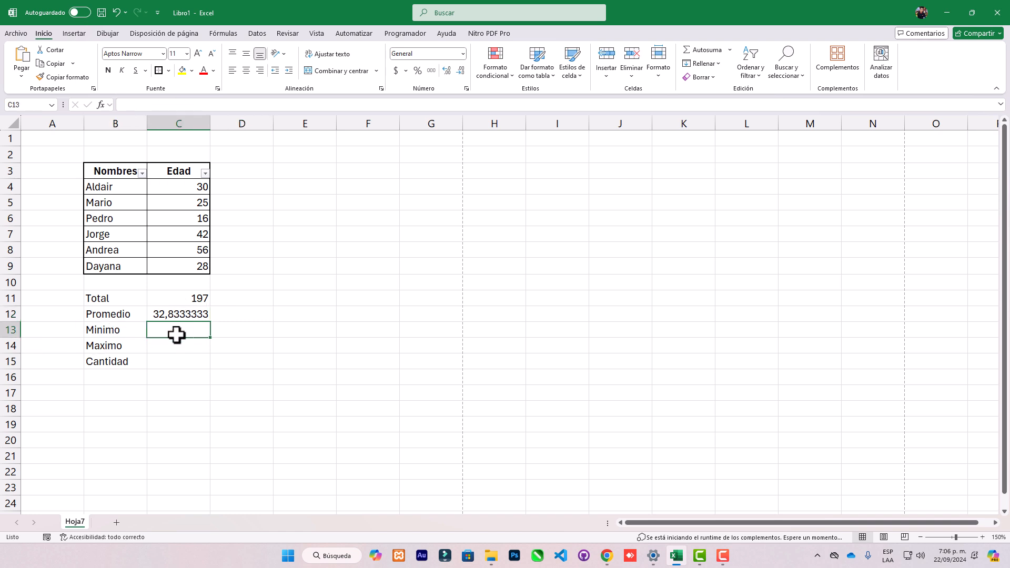
click(195, 218)
click(176, 328)
text(=mini)
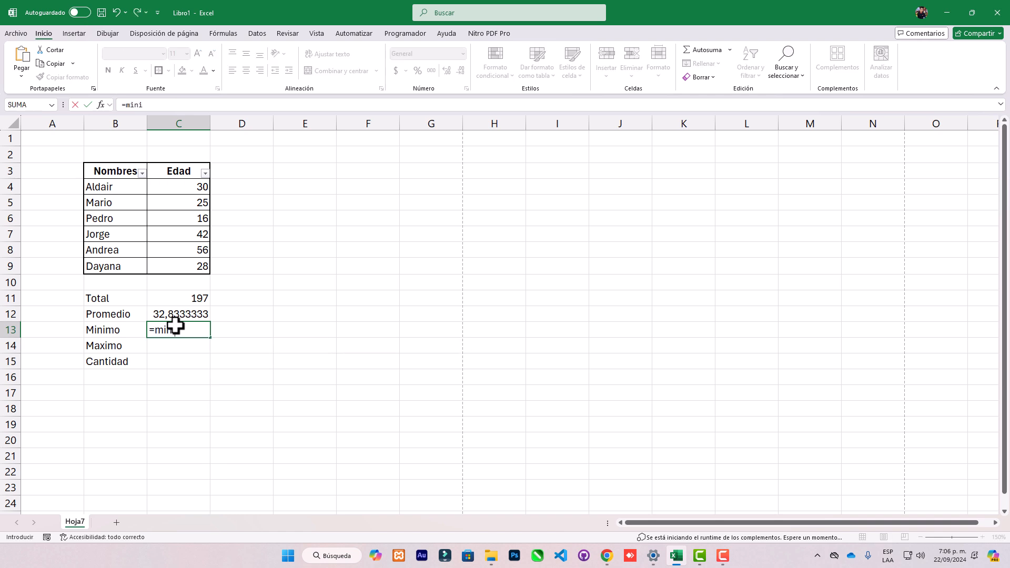
key(BackSpace)
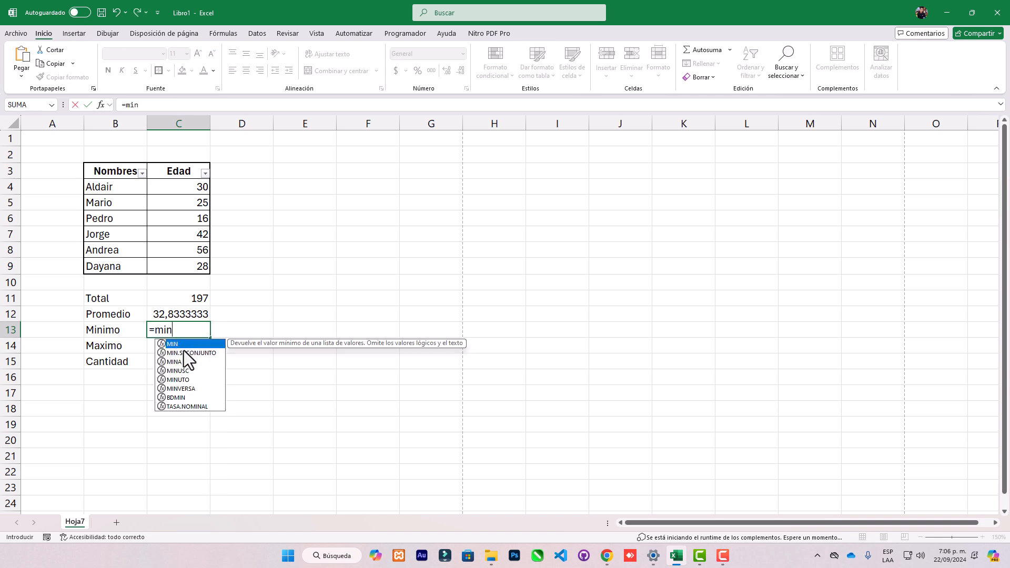
double_click(185, 343)
drag(192, 188, 191, 266)
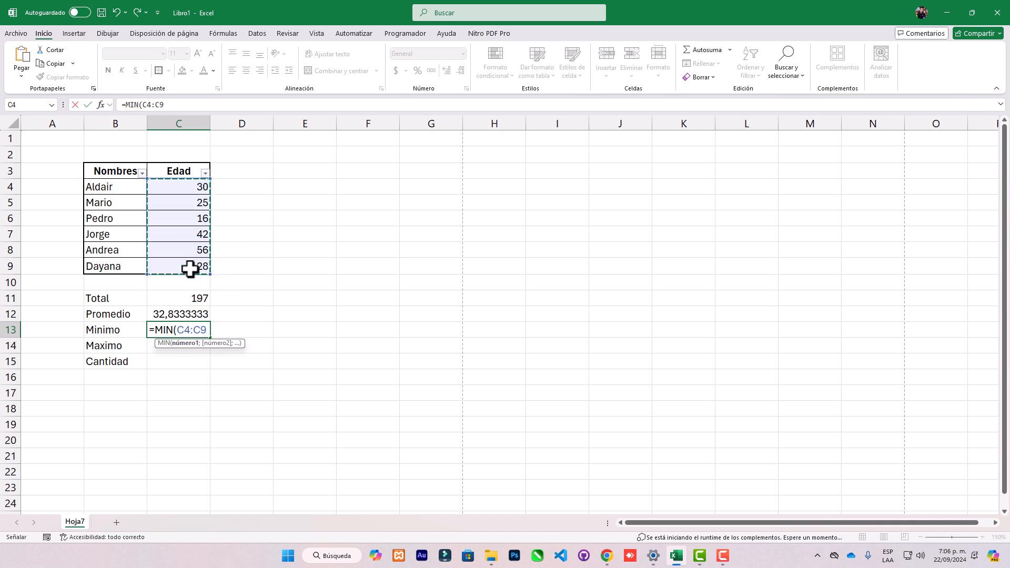
key(Return)
Highlight the lowest age, in cell C6, with a yellow fill.
click(205, 329)
click(200, 218)
click(182, 70)
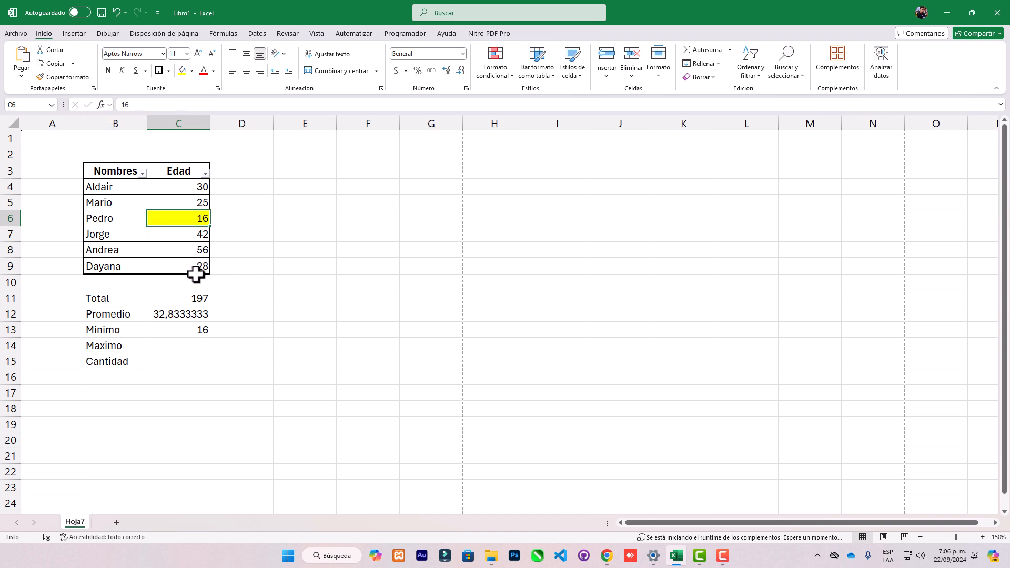
Calculate the maximum age in cell C14 with =MAX(C4:C9).
click(181, 345)
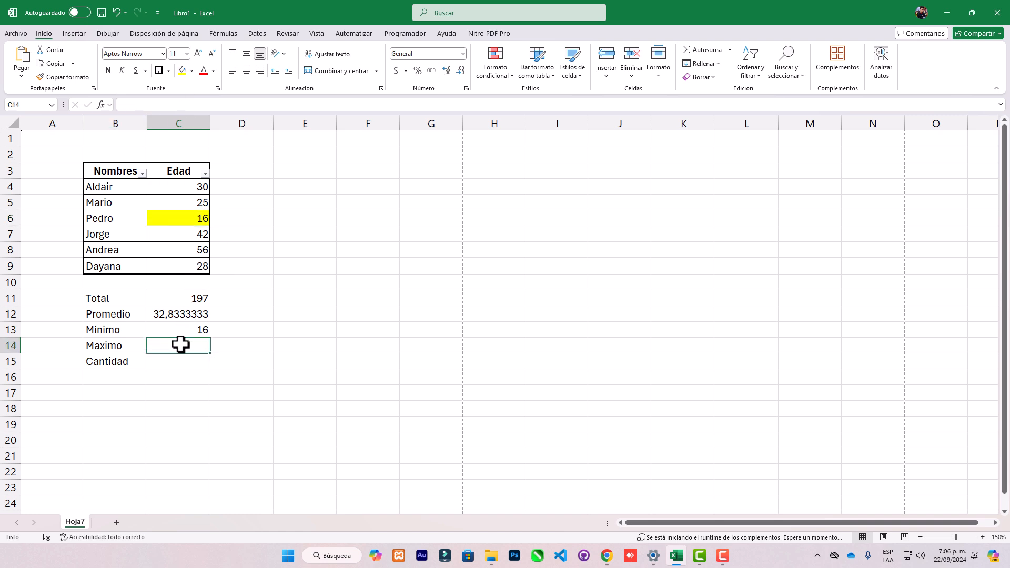
text(=)
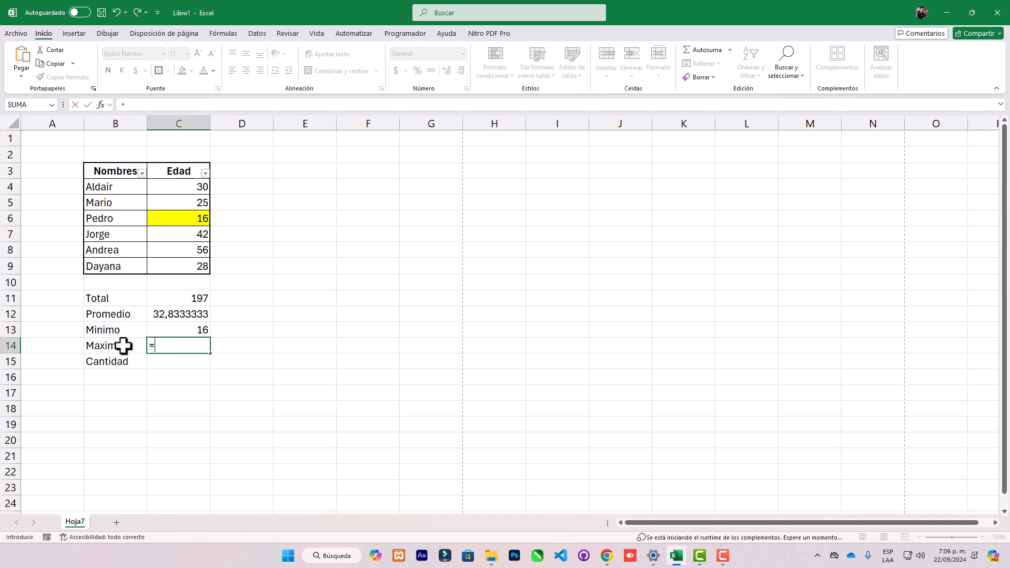
text(max)
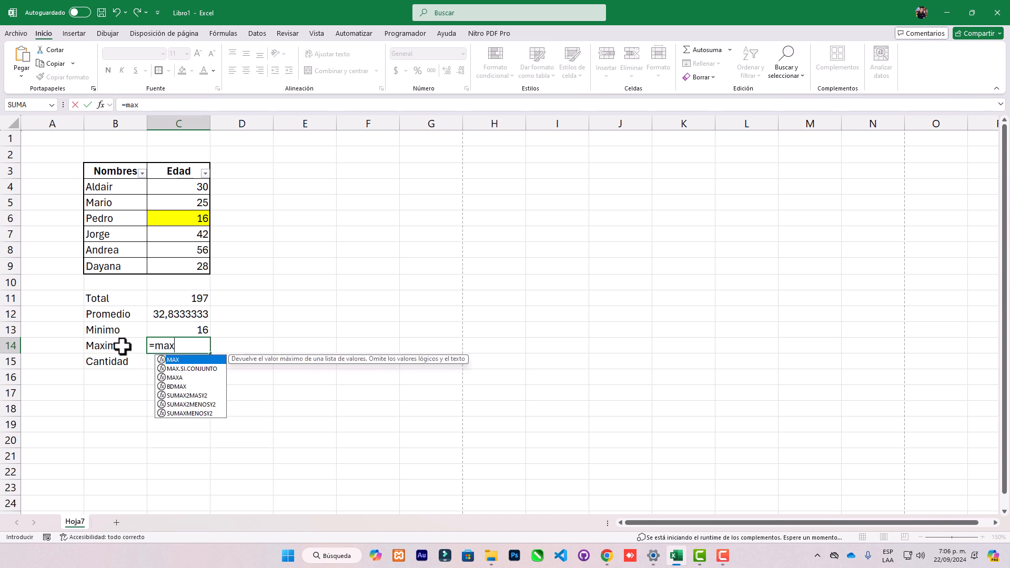
double_click(203, 360)
drag(195, 192, 189, 274)
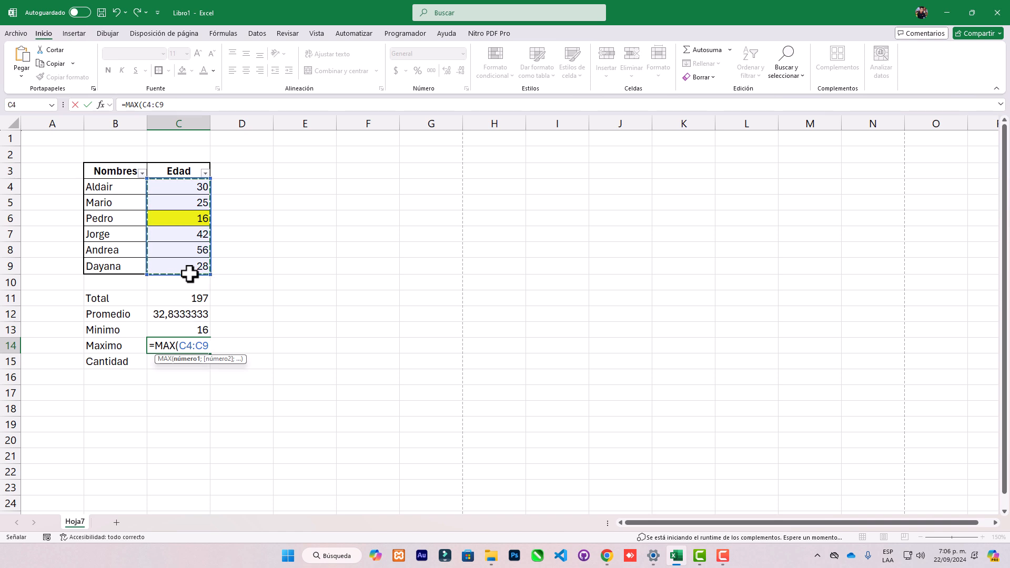
key(Return)
click(204, 345)
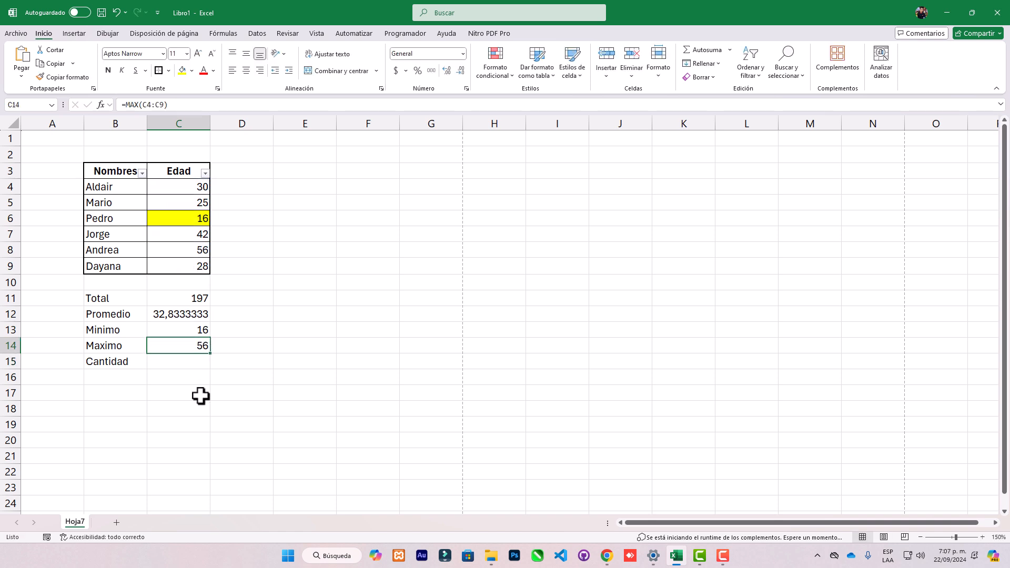
Count the ages in cell C15 with =CONTAR(C4:C9).
click(185, 360)
click(190, 213)
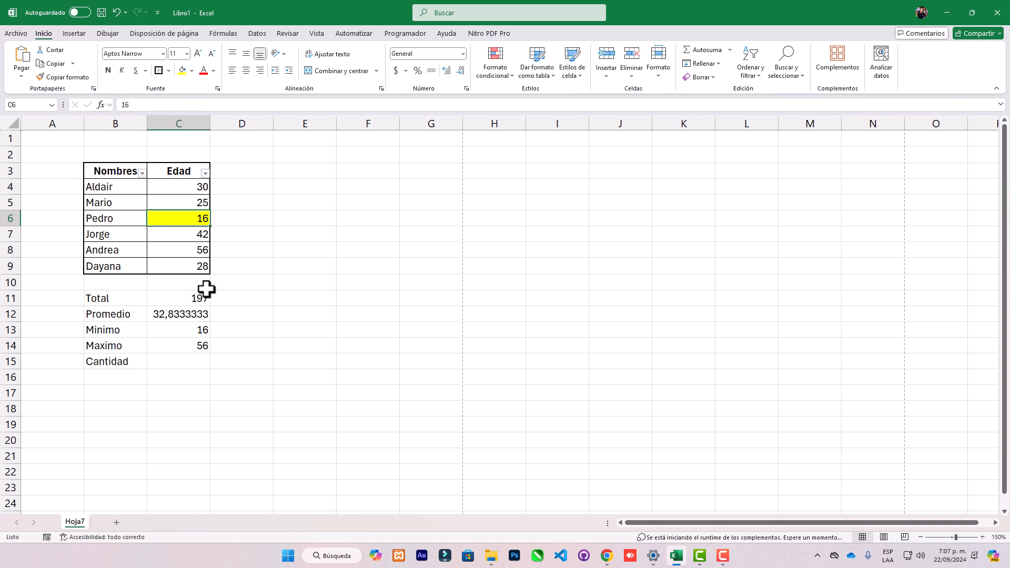
click(183, 358)
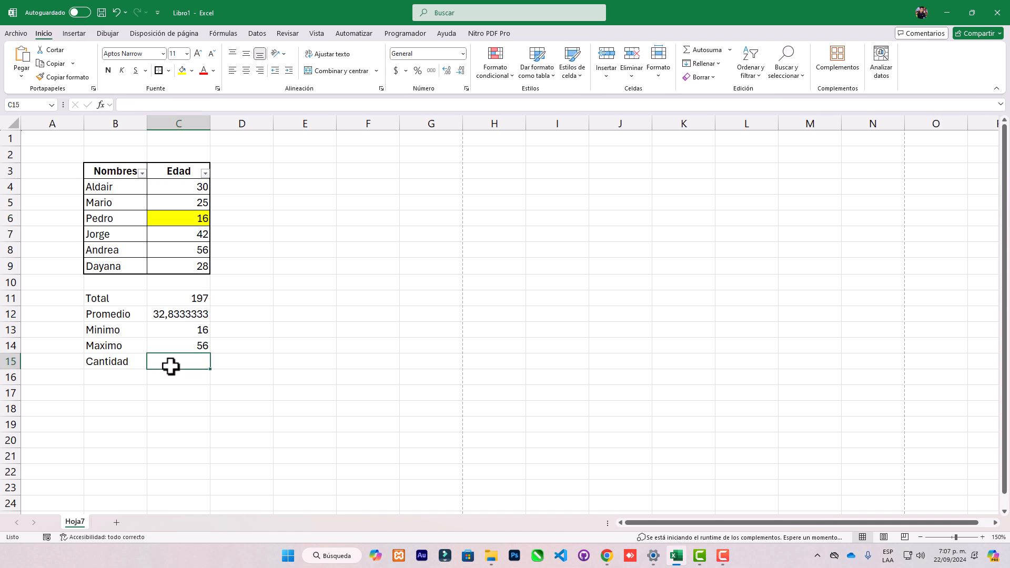
click(116, 361)
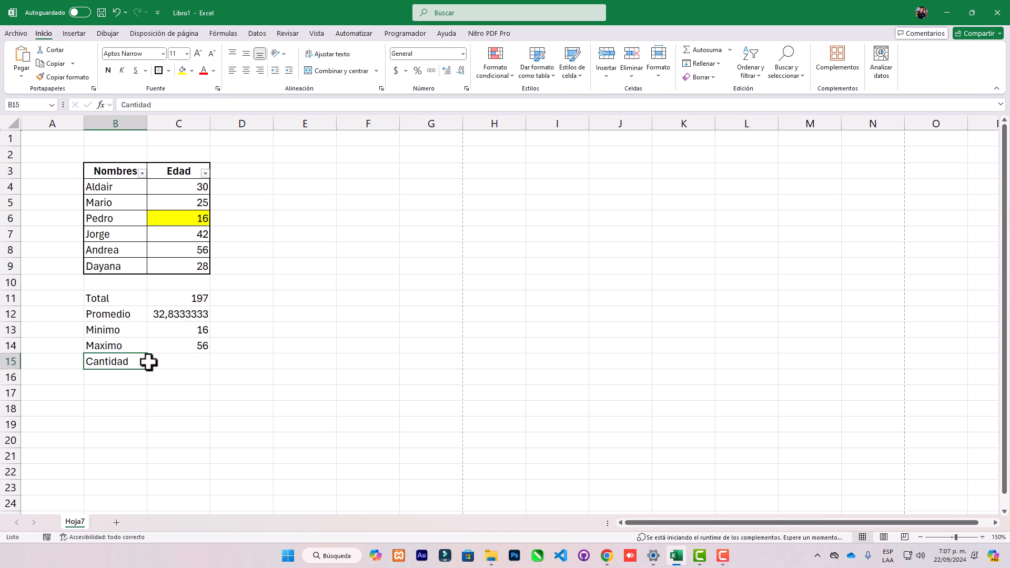
click(175, 362)
text(=)
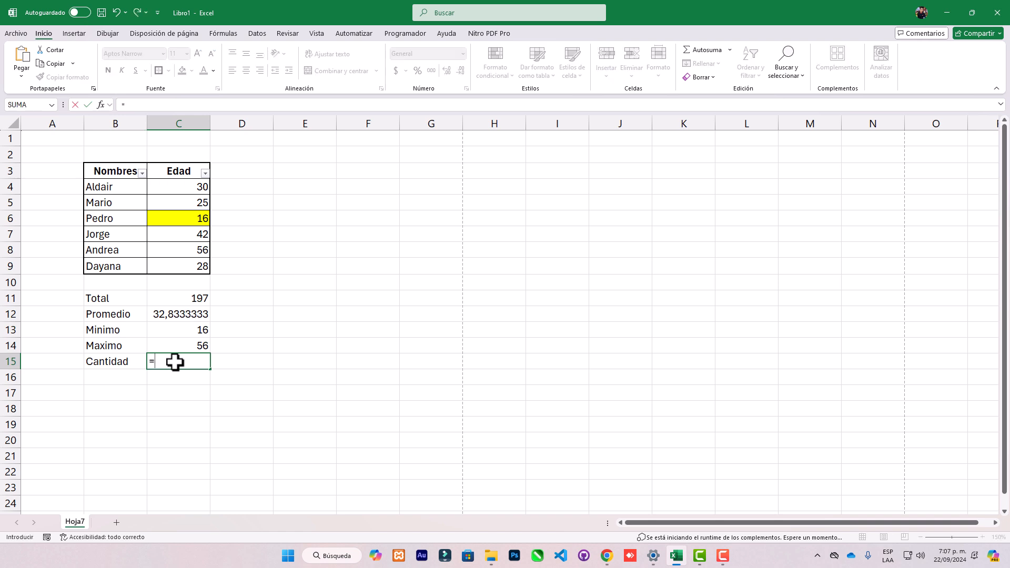
text(contar)
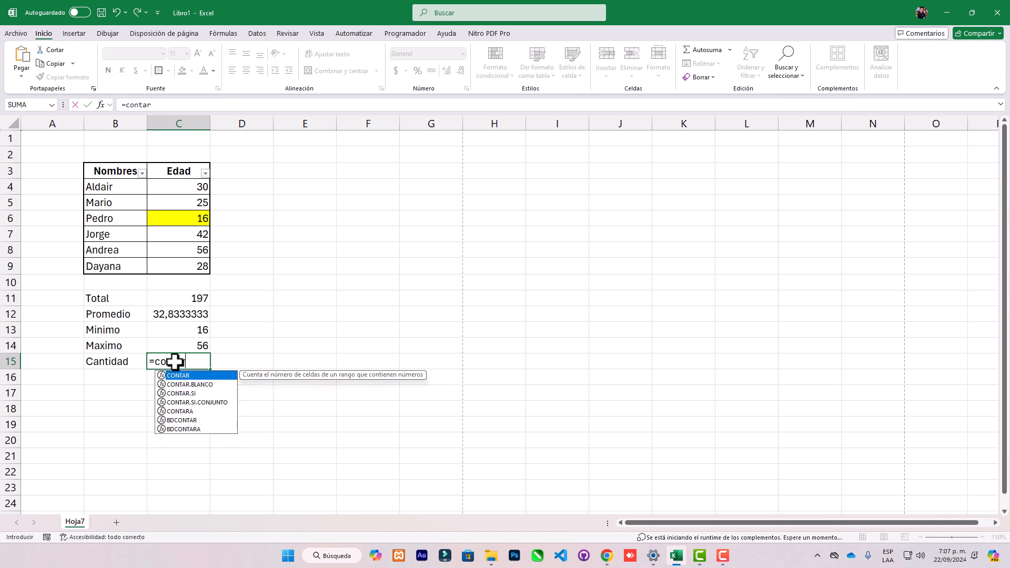
key(Tab)
click(196, 189)
drag(196, 189, 181, 268)
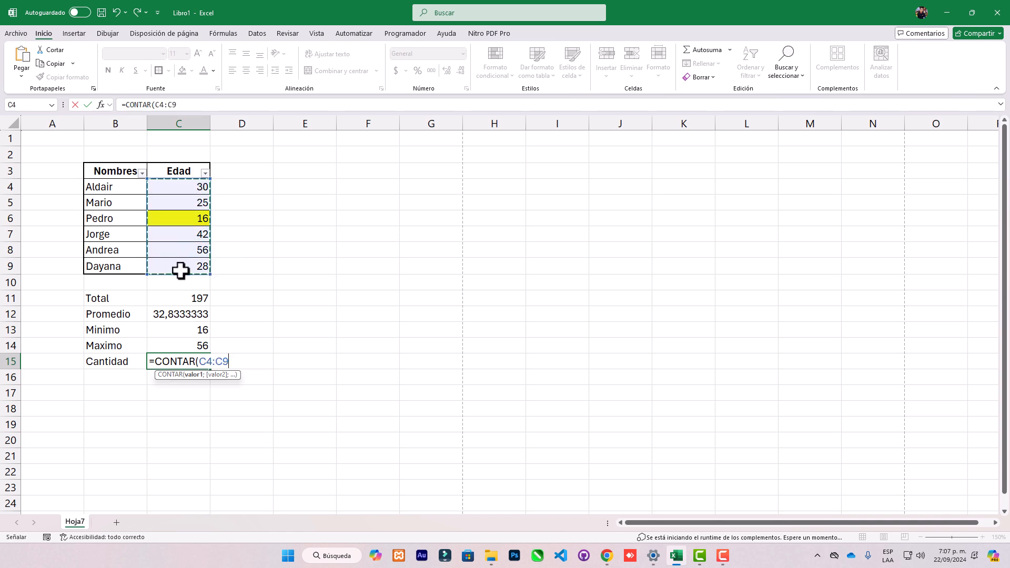
key(Return)
click(171, 362)
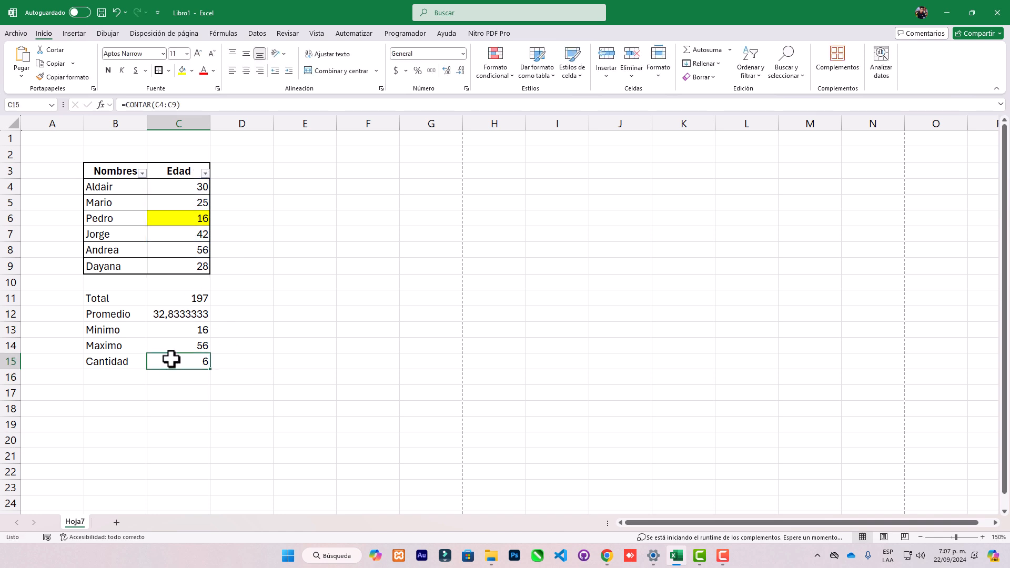
Clear the age in cell C9 to test the summary formulas, and enter 26 in its place.
click(187, 264)
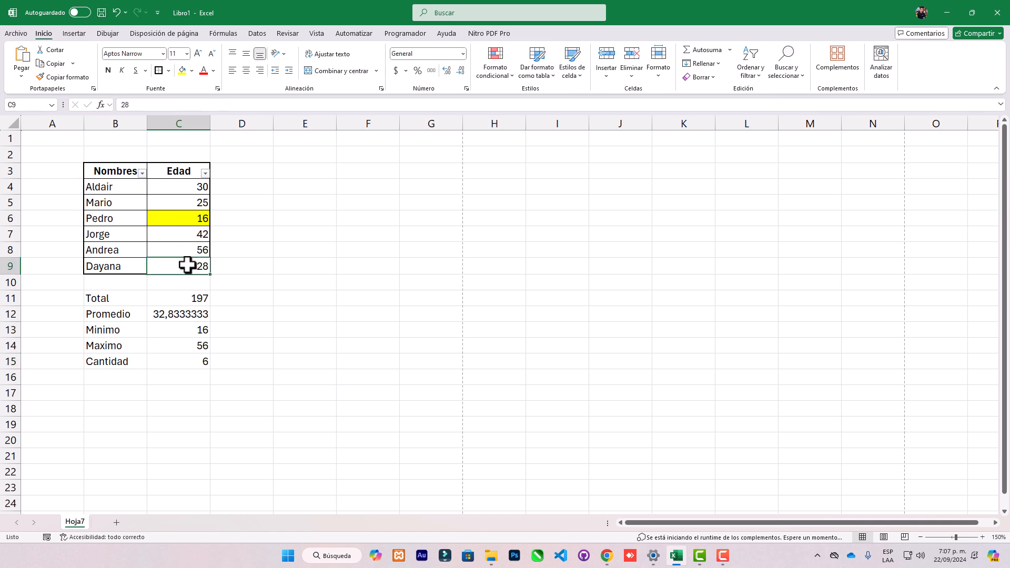
key(Delete)
key(Down)
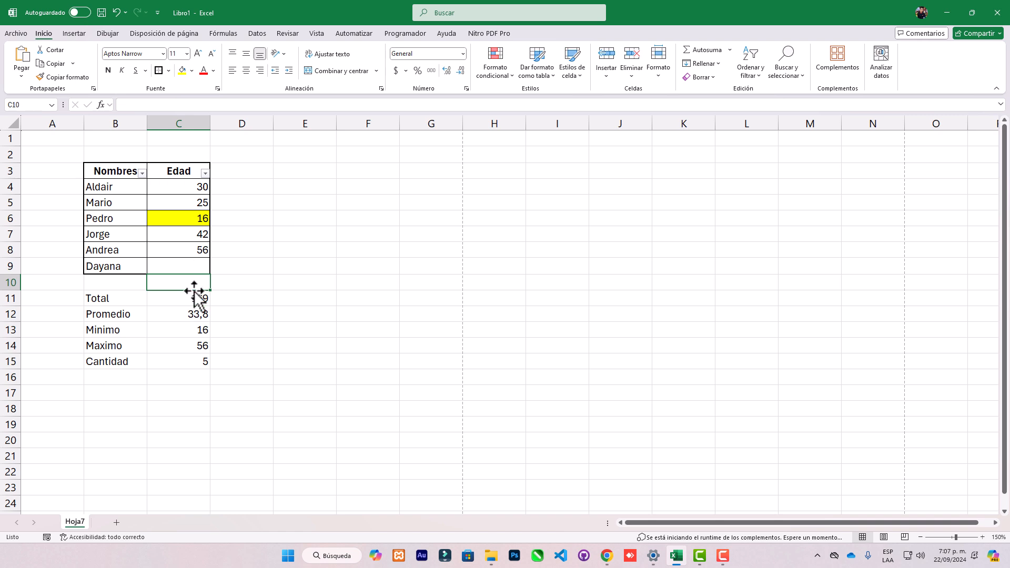
click(194, 265)
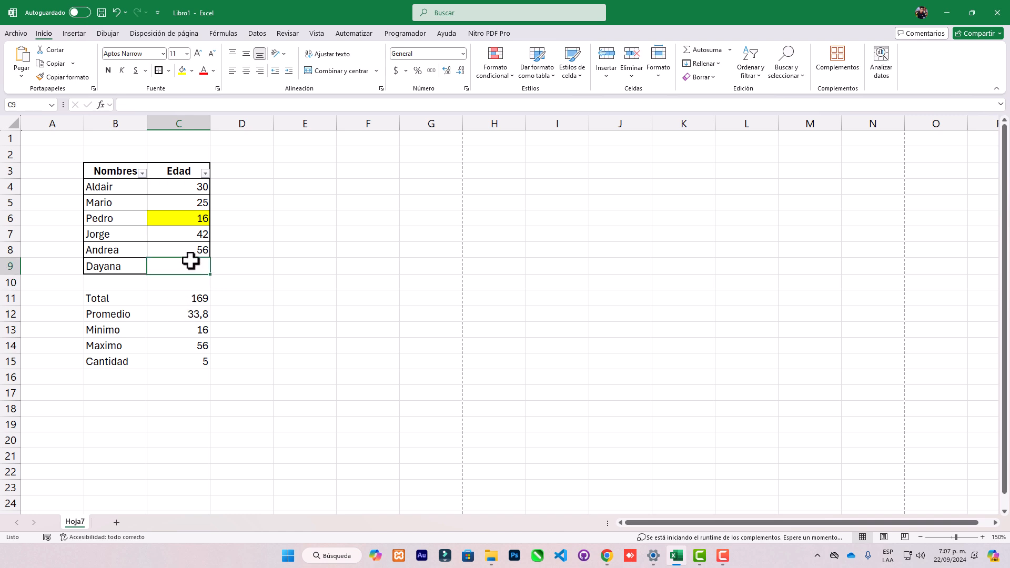
text(26)
key(Return)
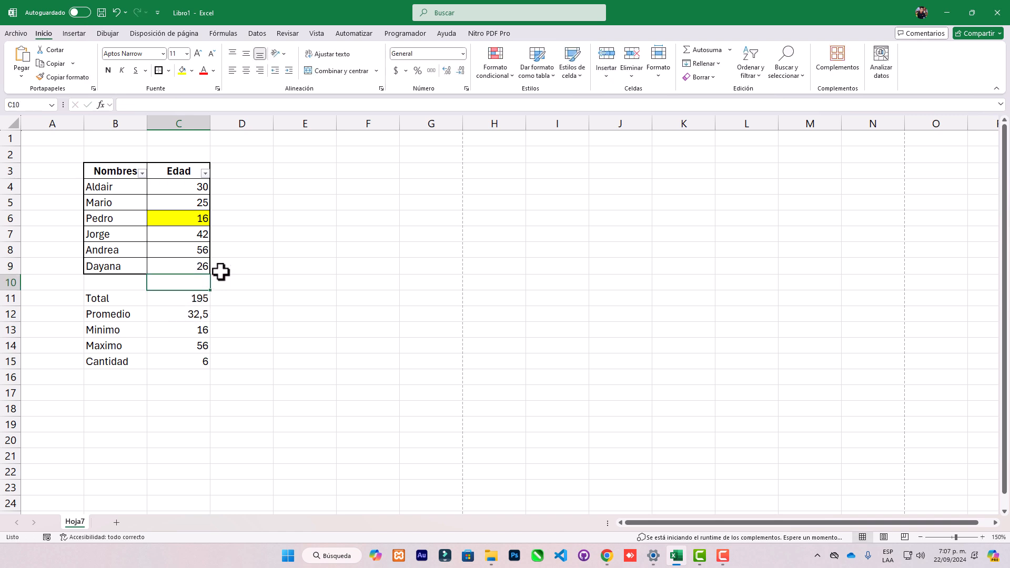
Test the summary formulas by replacing the age in cell C9 with 0 and finally with -1.
click(200, 265)
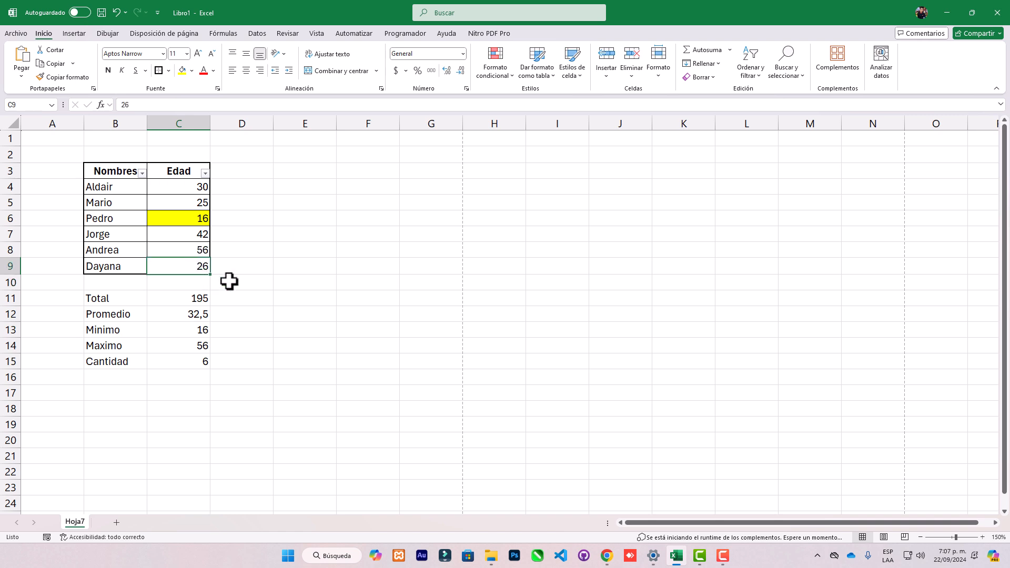
text(0)
key(Return)
click(180, 269)
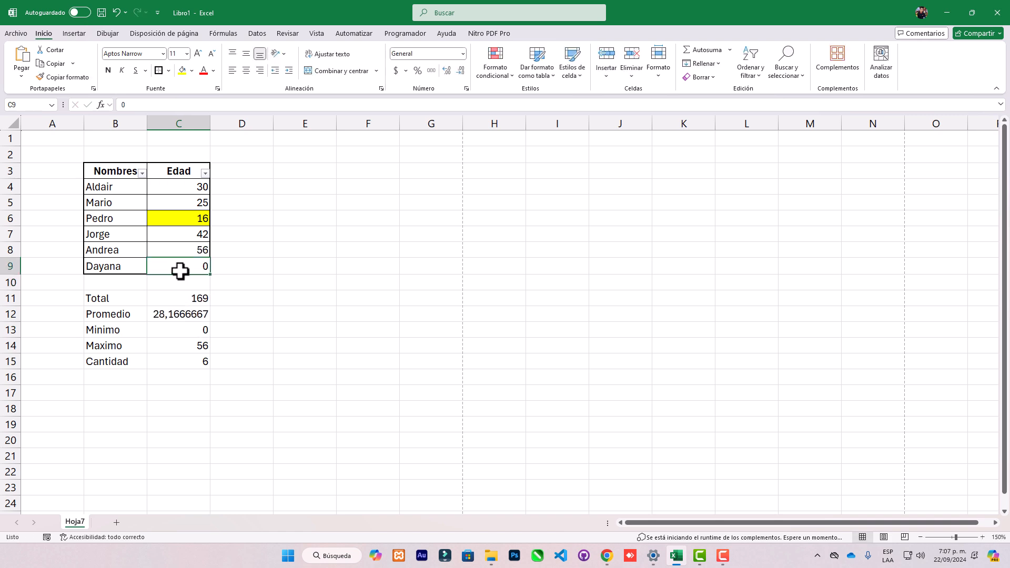
text(-1)
key(Return)
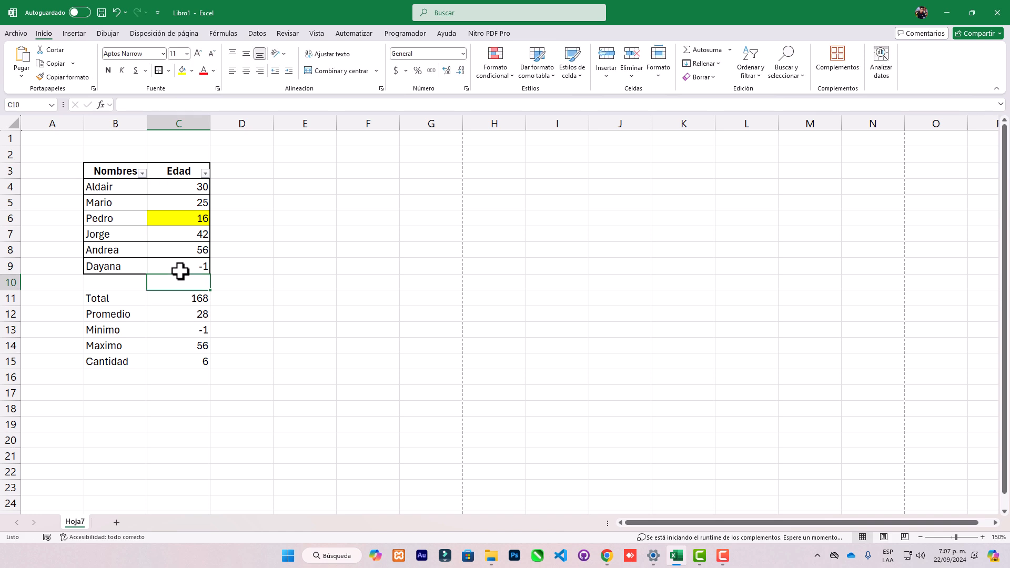
Set the age in cell C9 back to 26.
click(180, 269)
text(26)
key(Return)
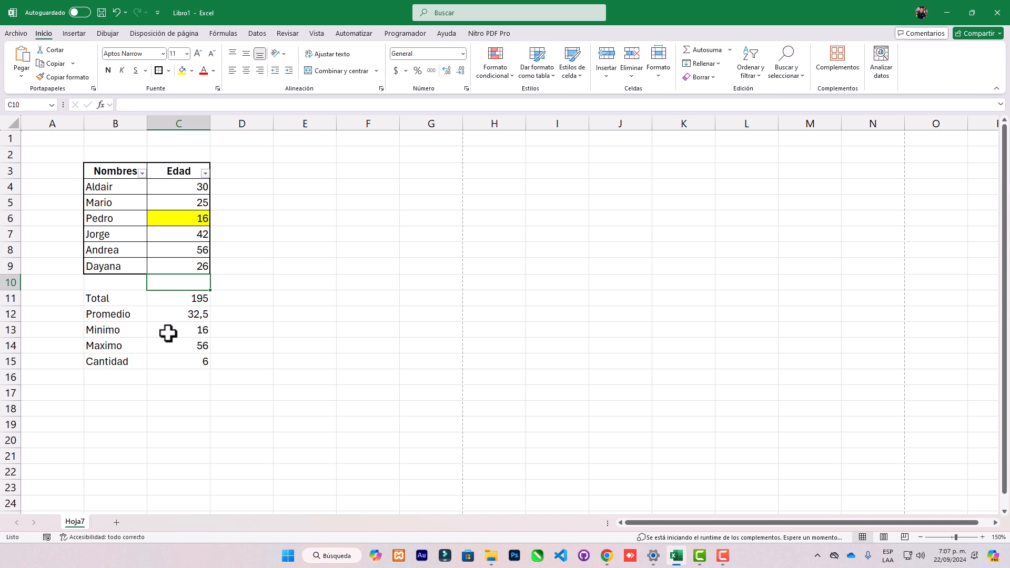
click(131, 174)
drag(131, 173, 175, 361)
key(ctrl+p)
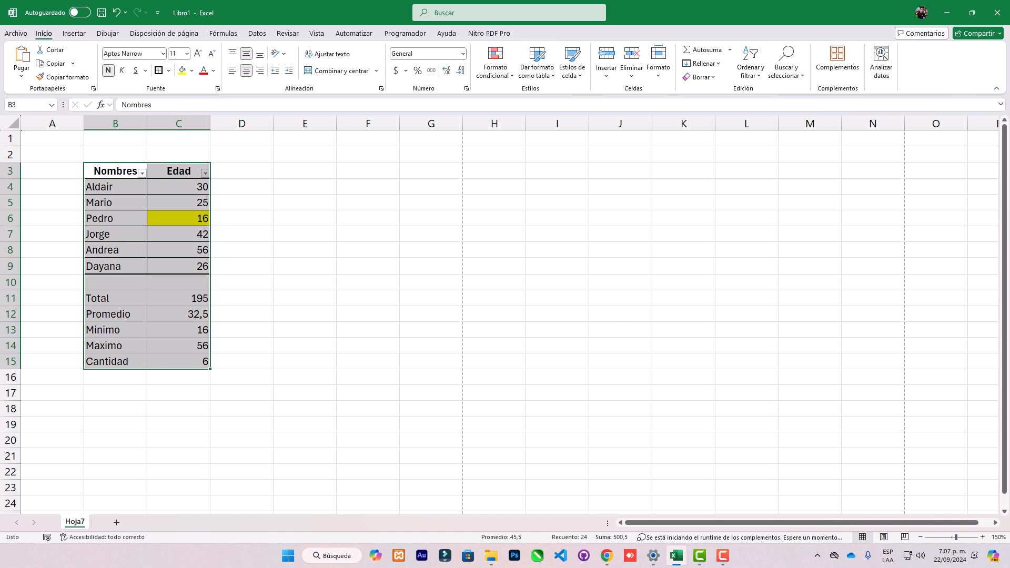
click(261, 237)
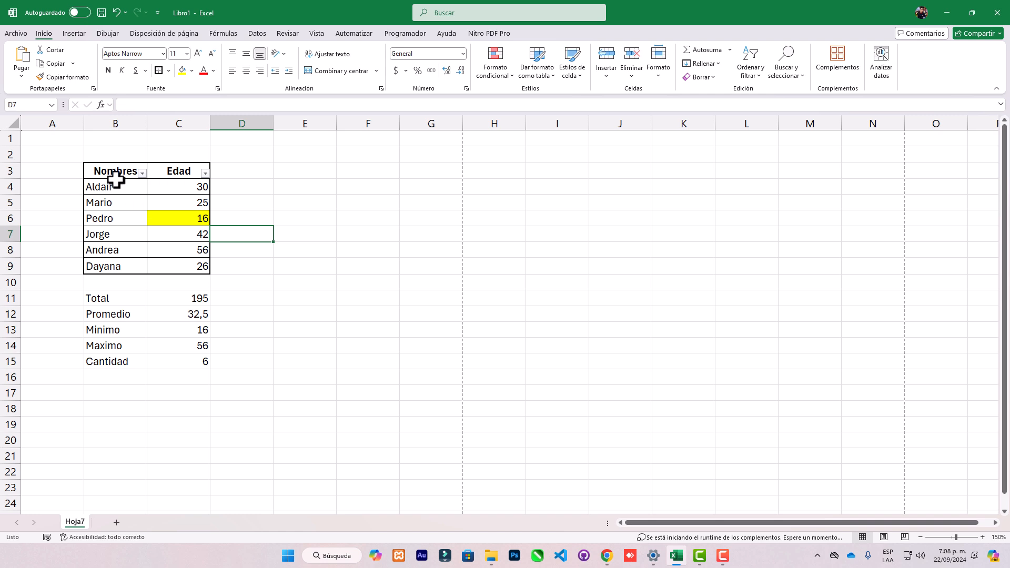
Insert a recommended clustered column chart from the names and ages in B3:C9, and place it beside the table.
drag(109, 167, 172, 276)
click(153, 234)
drag(125, 174, 169, 264)
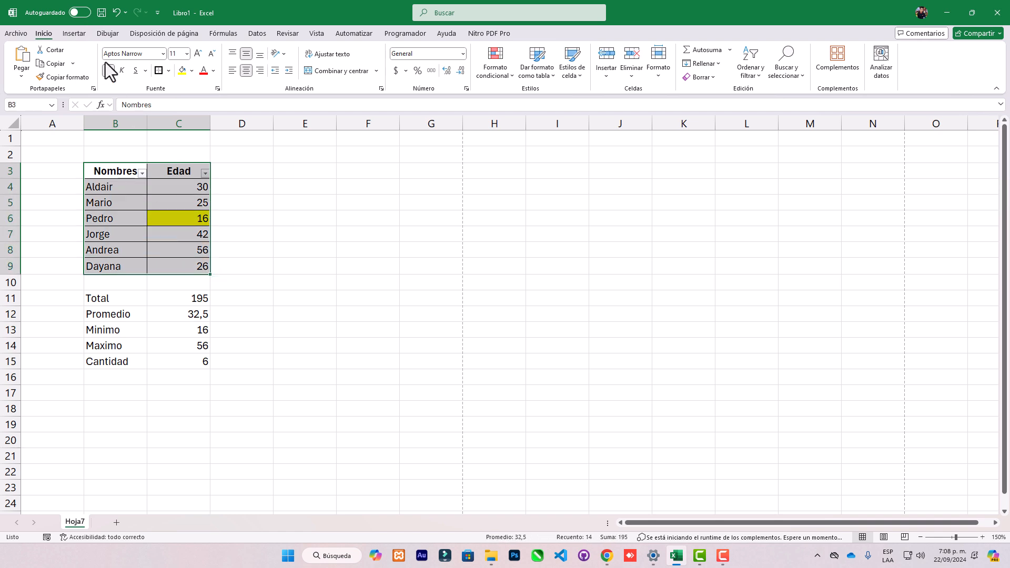
click(79, 34)
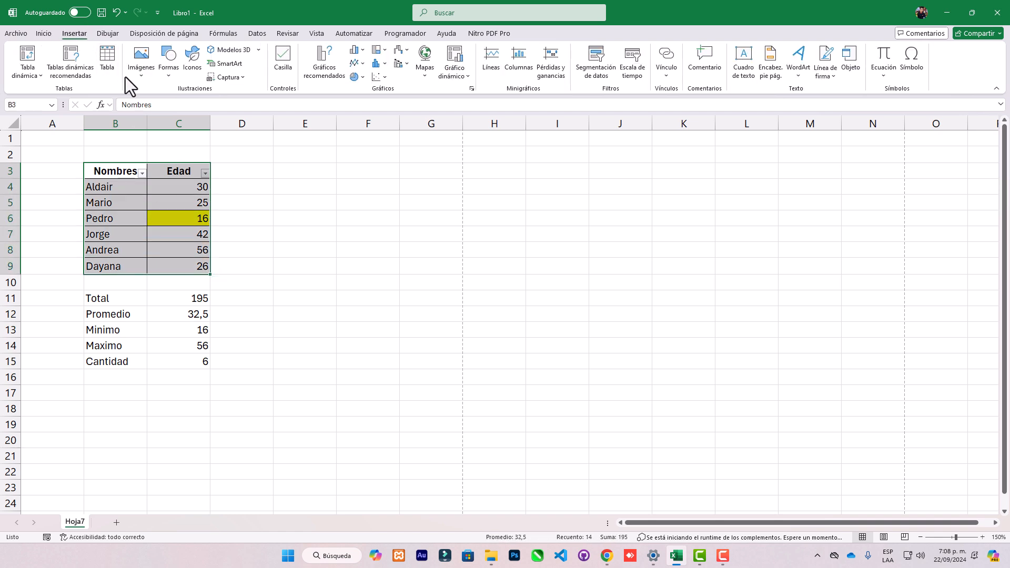
click(330, 75)
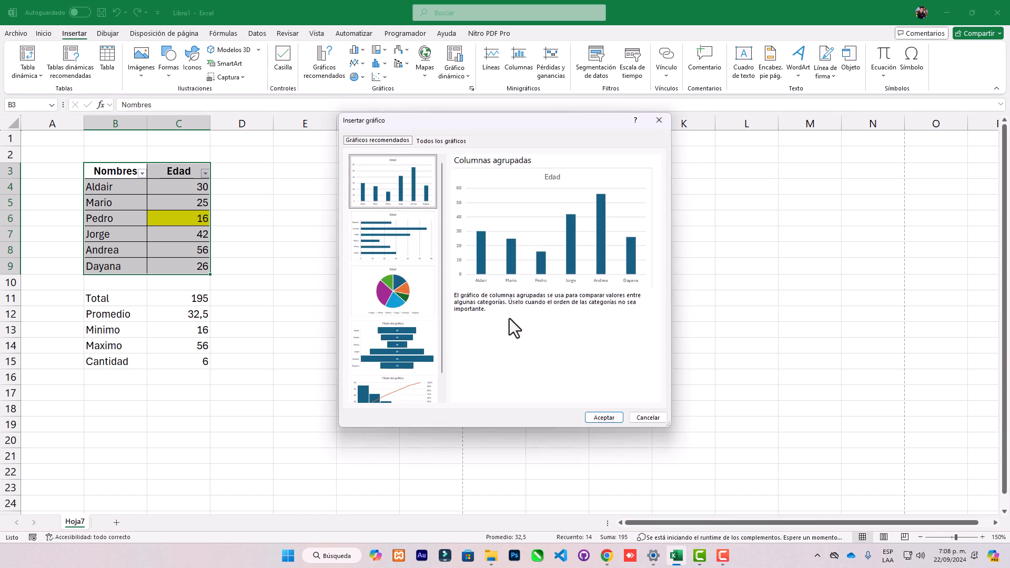
click(604, 418)
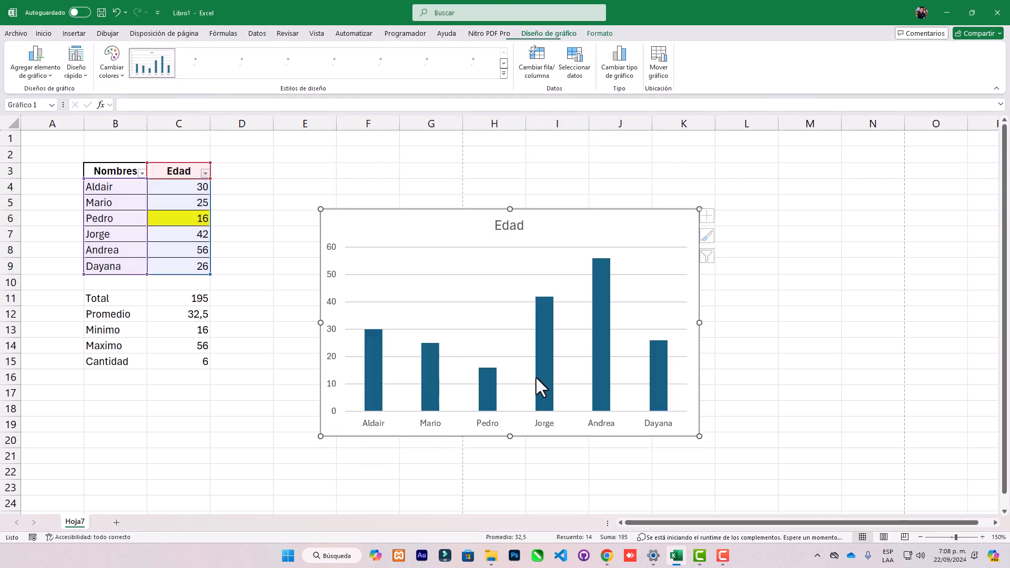
drag(438, 205, 365, 156)
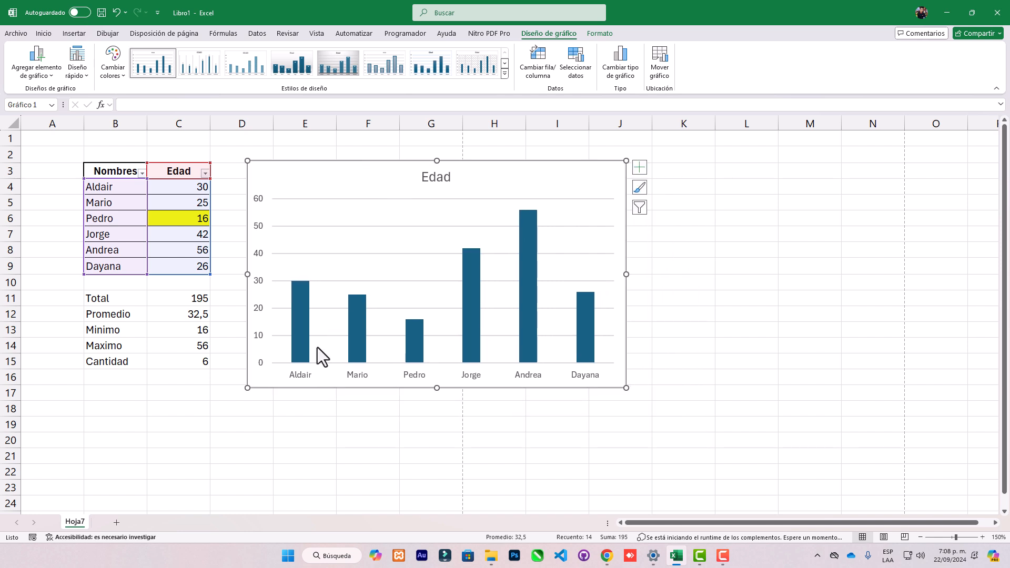
Fill the chart's first bar with orange and its second bar with green.
click(526, 348)
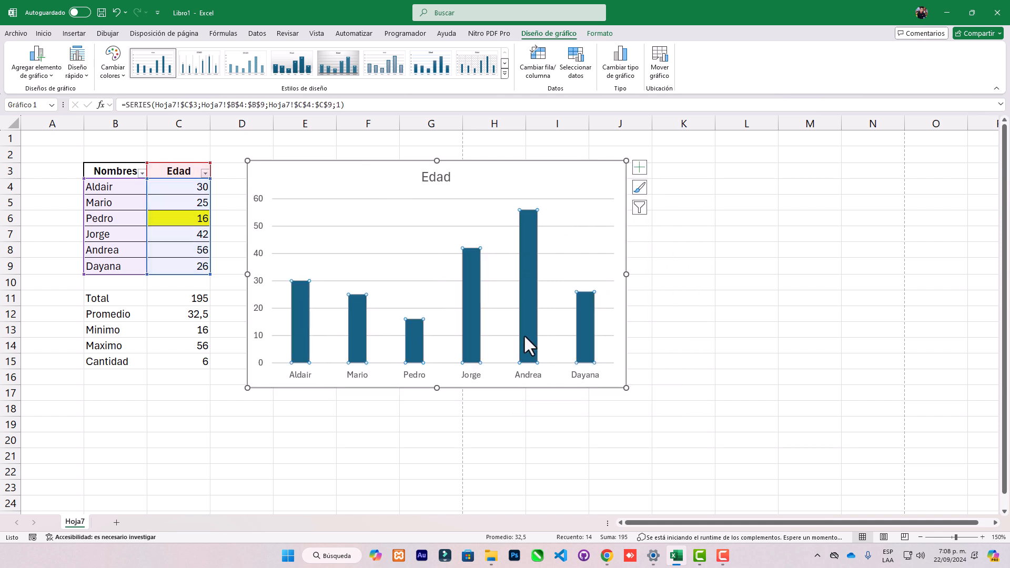
click(437, 177)
click(529, 256)
click(300, 336)
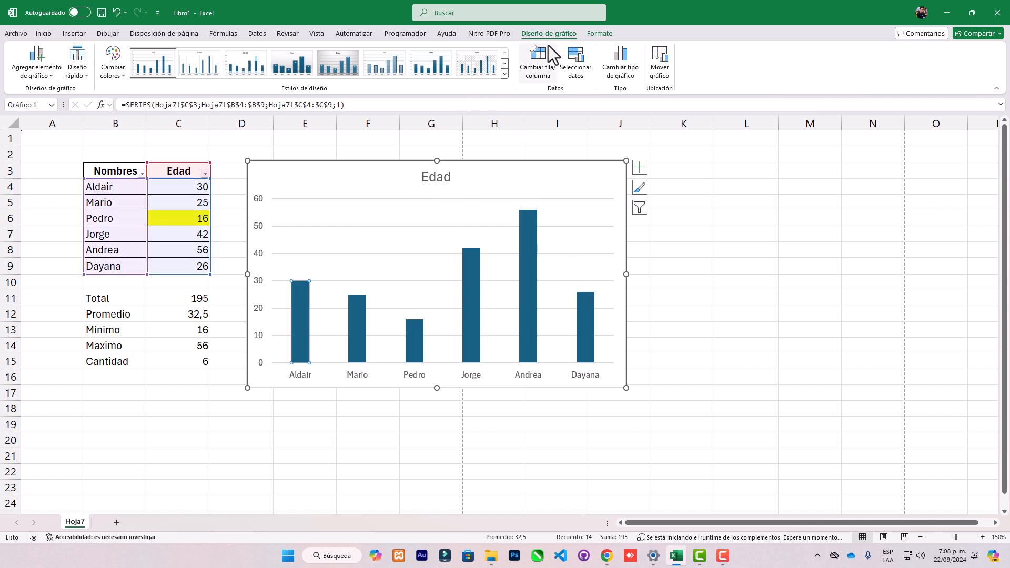
click(43, 33)
click(182, 70)
click(354, 316)
click(191, 70)
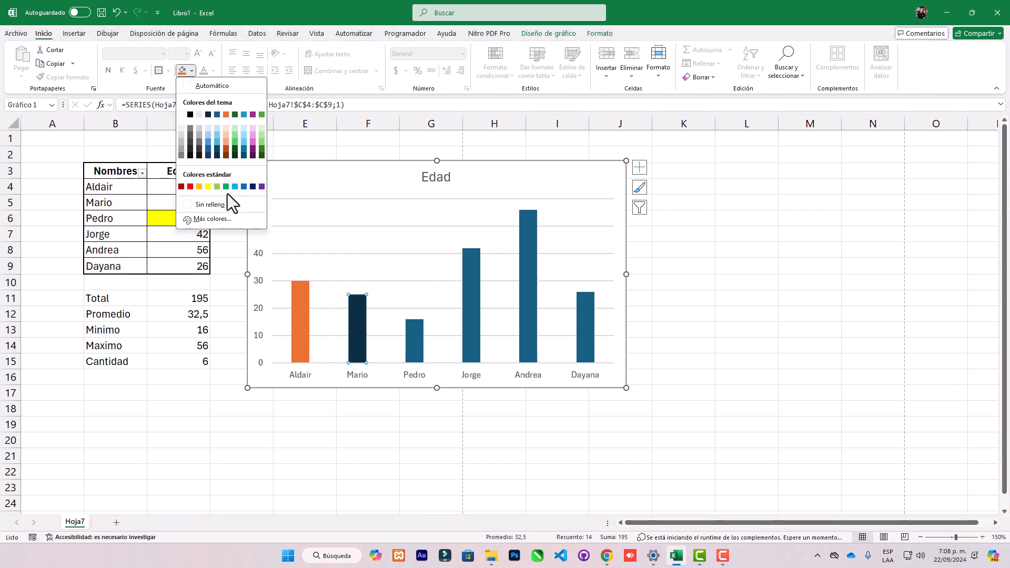
click(227, 187)
Fill the chart's fourth bar with pink and its fifth bar with light blue.
click(416, 338)
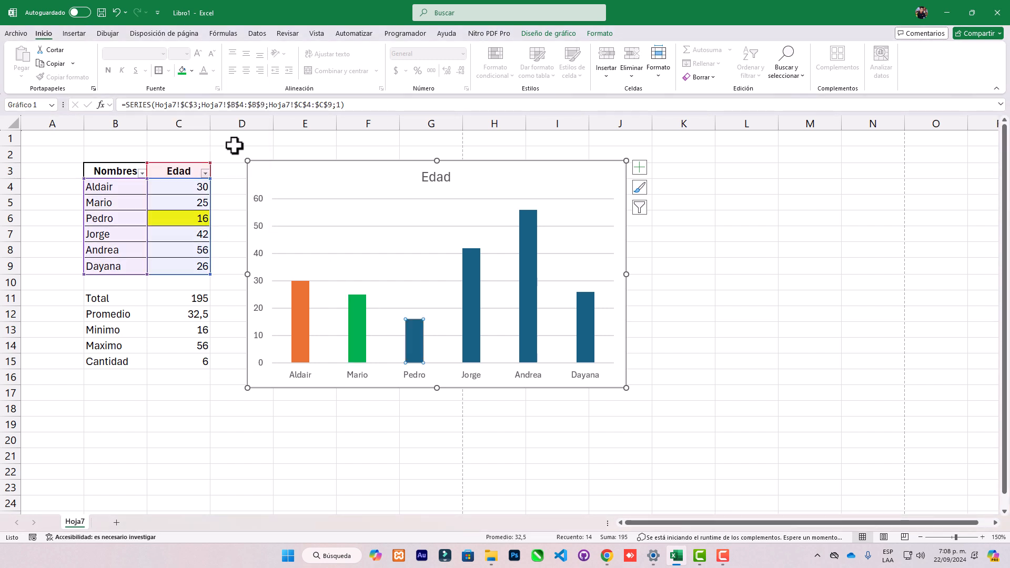
click(467, 294)
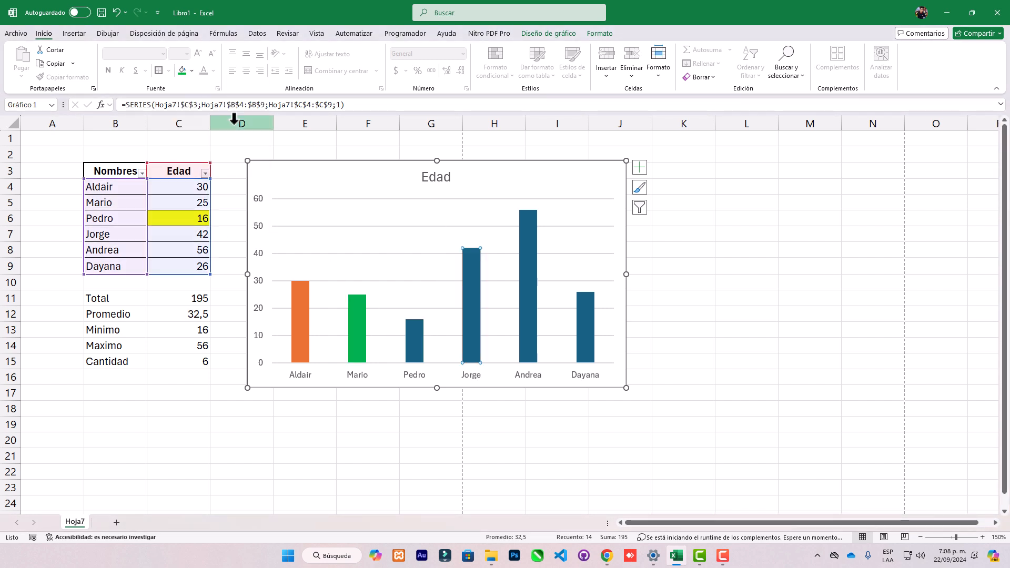
click(193, 70)
click(257, 150)
click(522, 255)
click(192, 70)
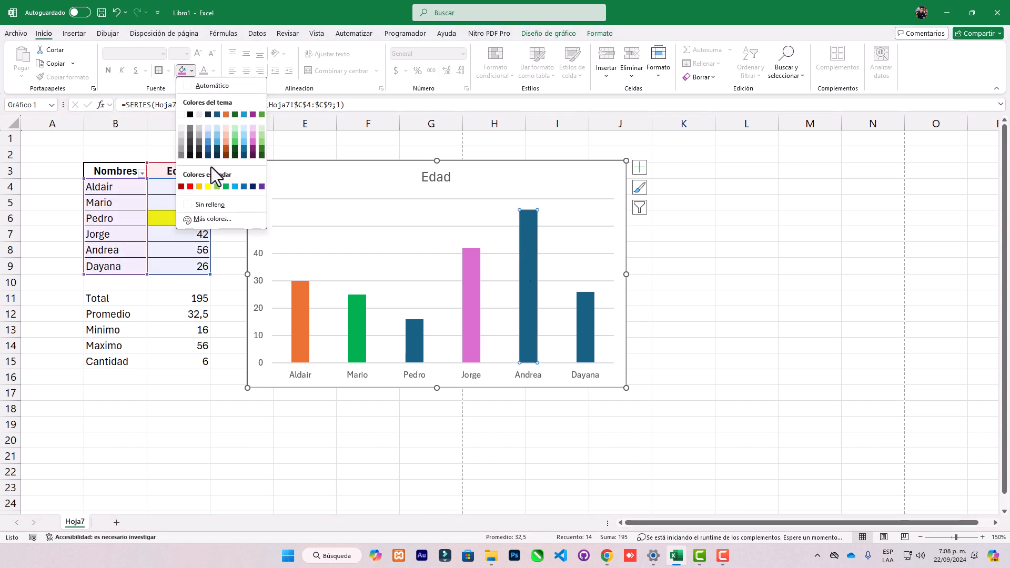
click(207, 144)
Fill the chart's last bar with the standard gold color and deselect the chart.
click(590, 327)
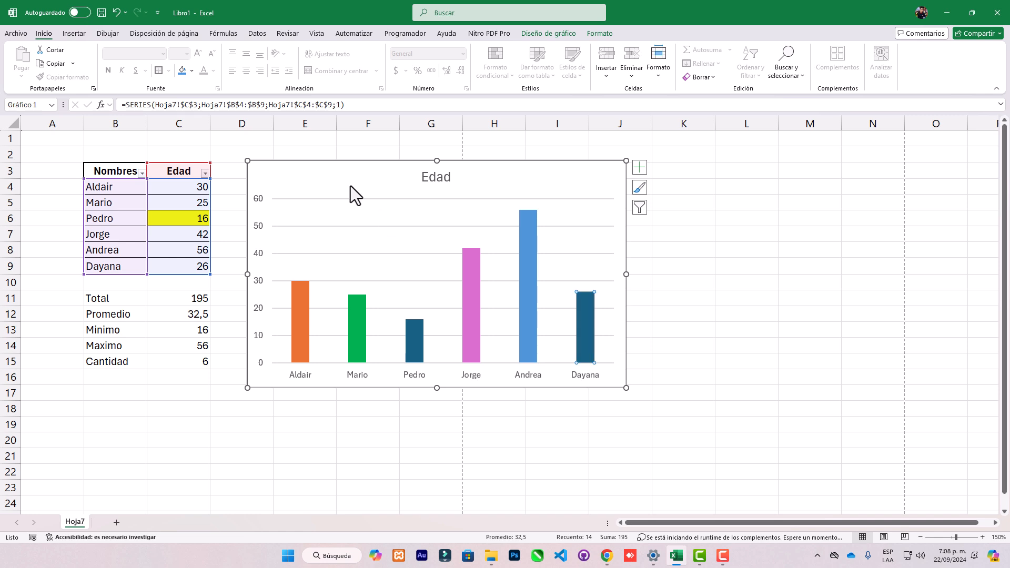
click(192, 71)
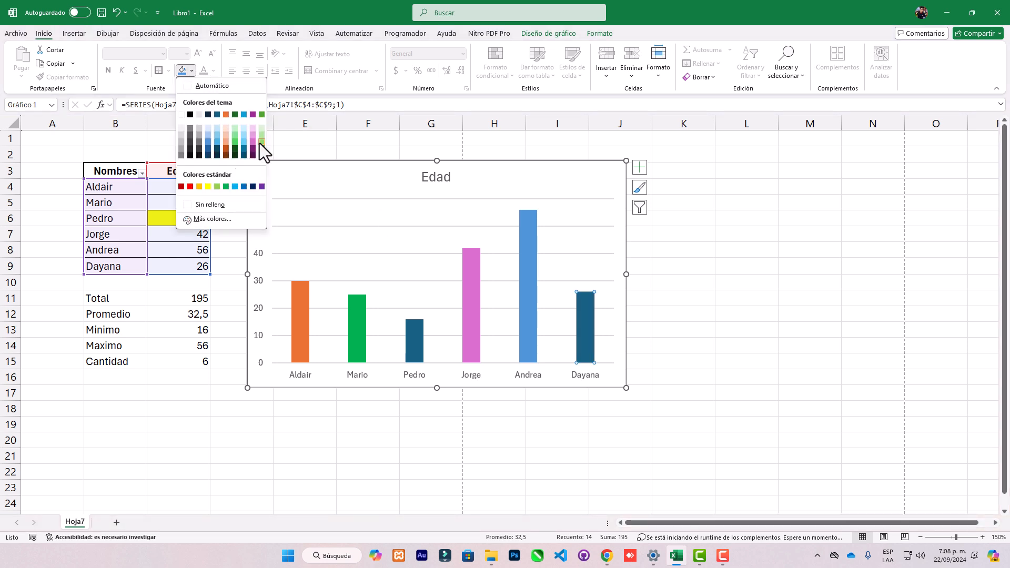
click(199, 186)
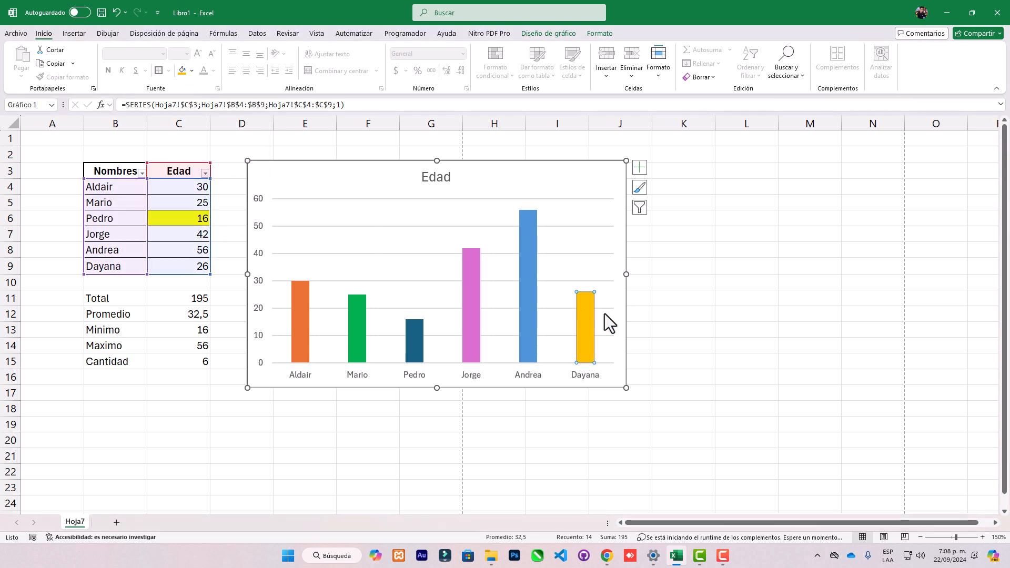
click(656, 312)
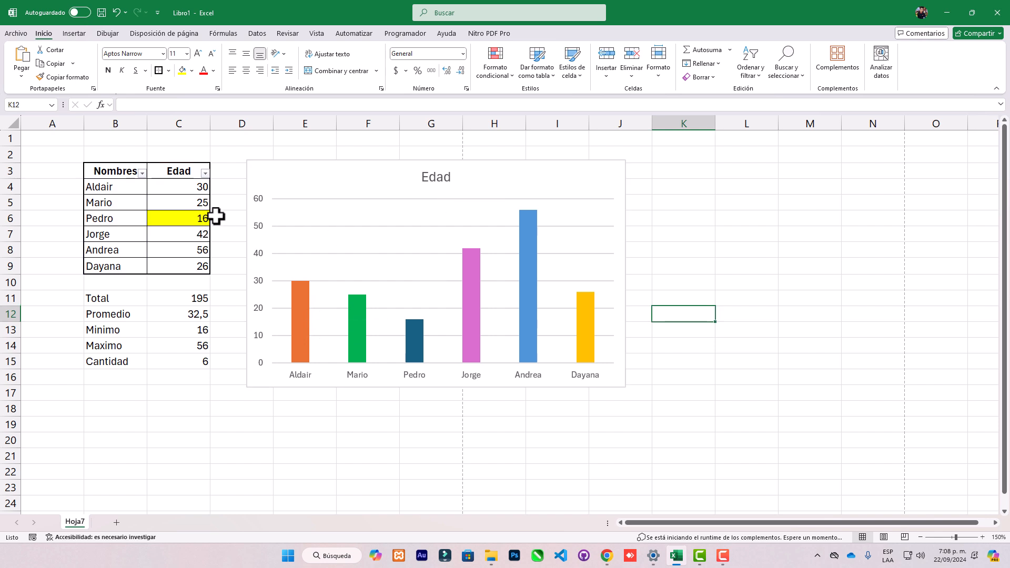
mouse_move(478, 336)
click(544, 177)
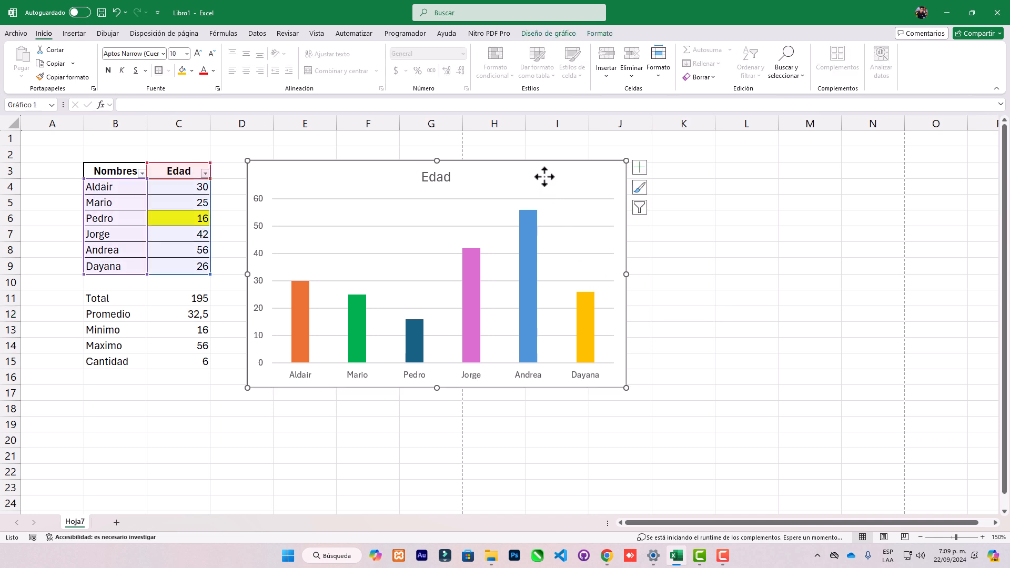